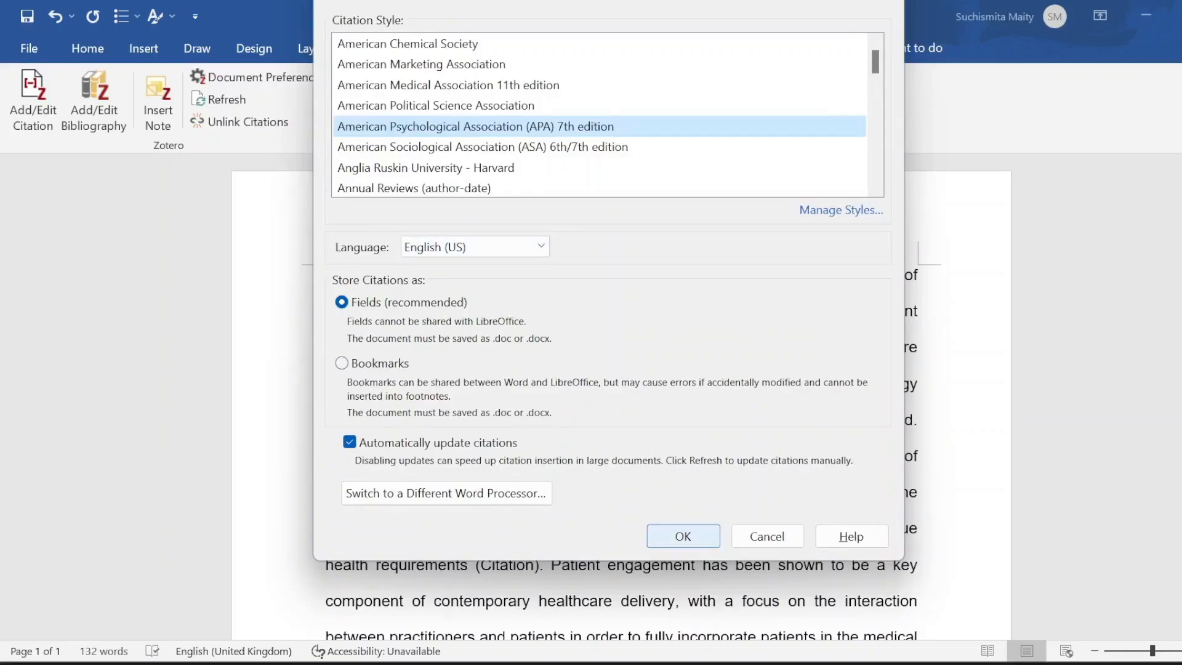
Apply the American Psychological Association (APA) 7th edition citation style, and copy the Council Post web page's author surname from the Zotero library.
click(684, 535)
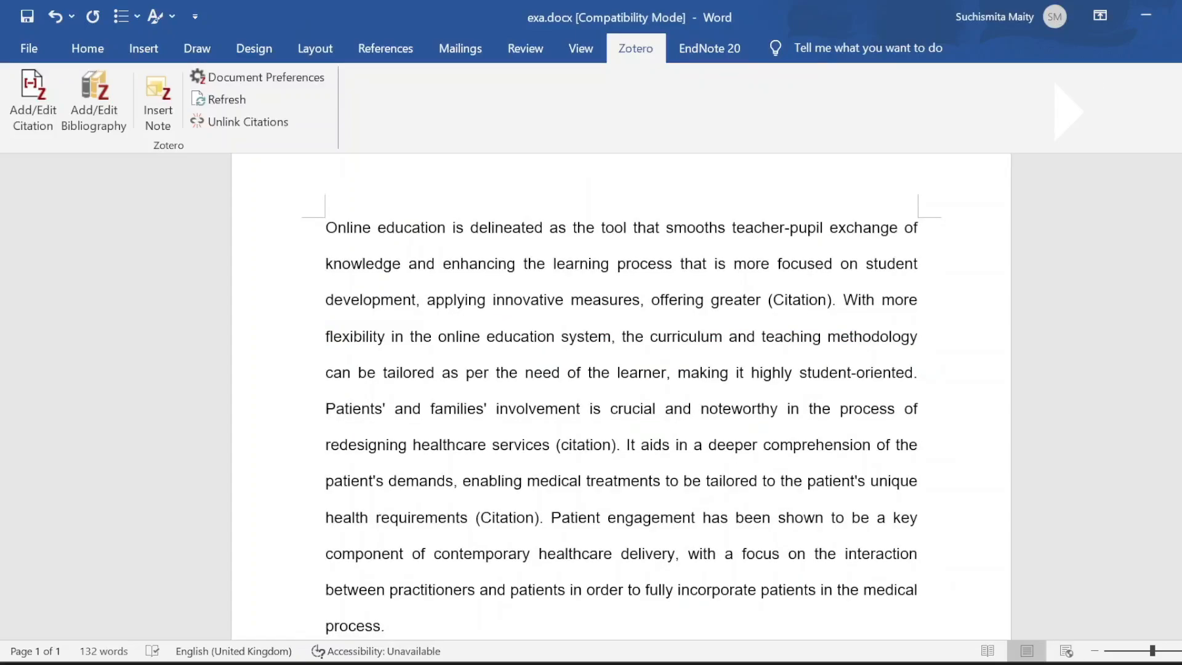
key(alt+Tab)
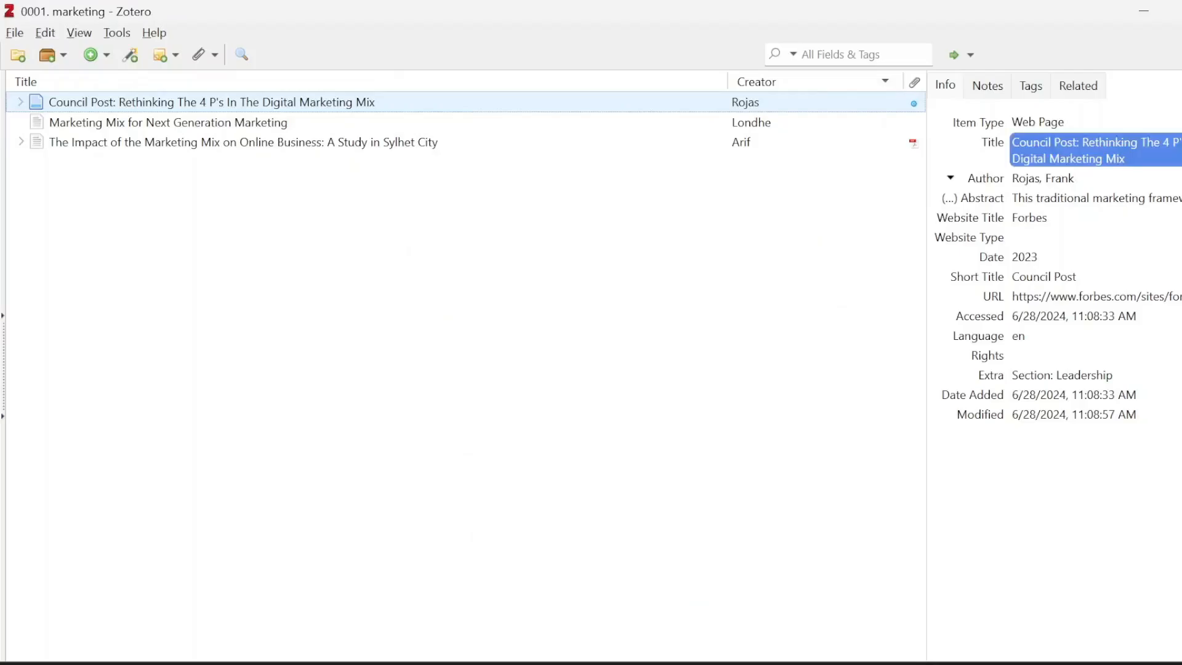
click(1077, 150)
click(1027, 293)
key(ctrl+c)
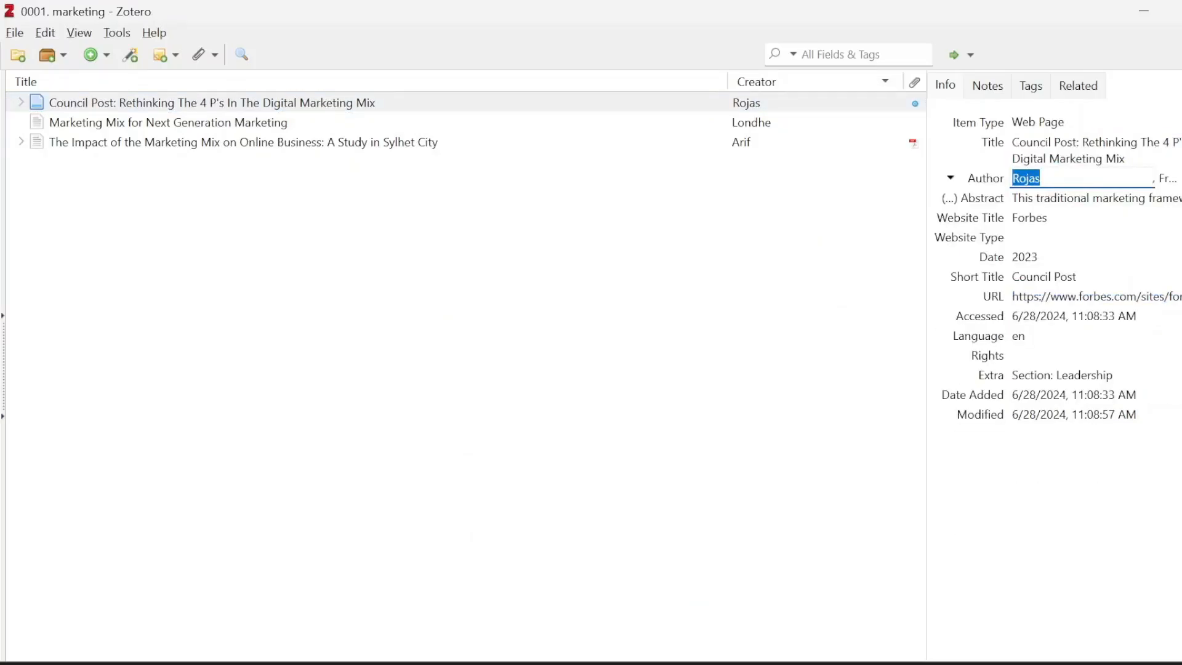
In Word, replace the "(Citation)" placeholder after "offering greater" with a Zotero citation found by the copied author surname.
key(alt+Tab)
drag(769, 300, 832, 300)
click(33, 99)
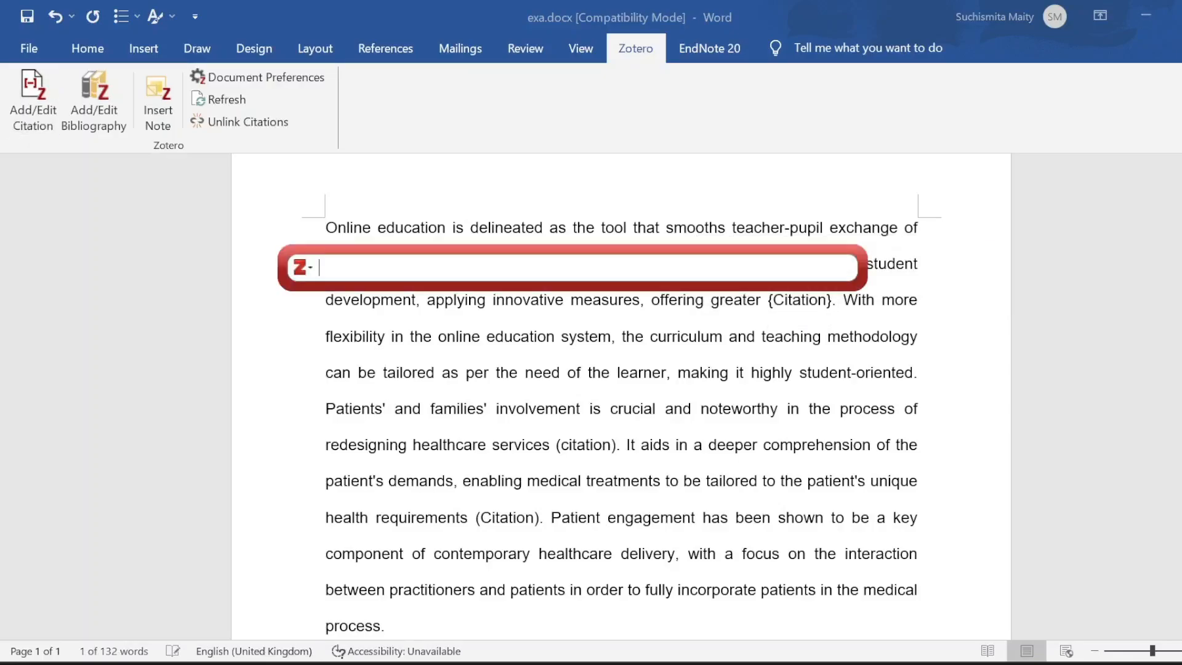
key(ctrl+v)
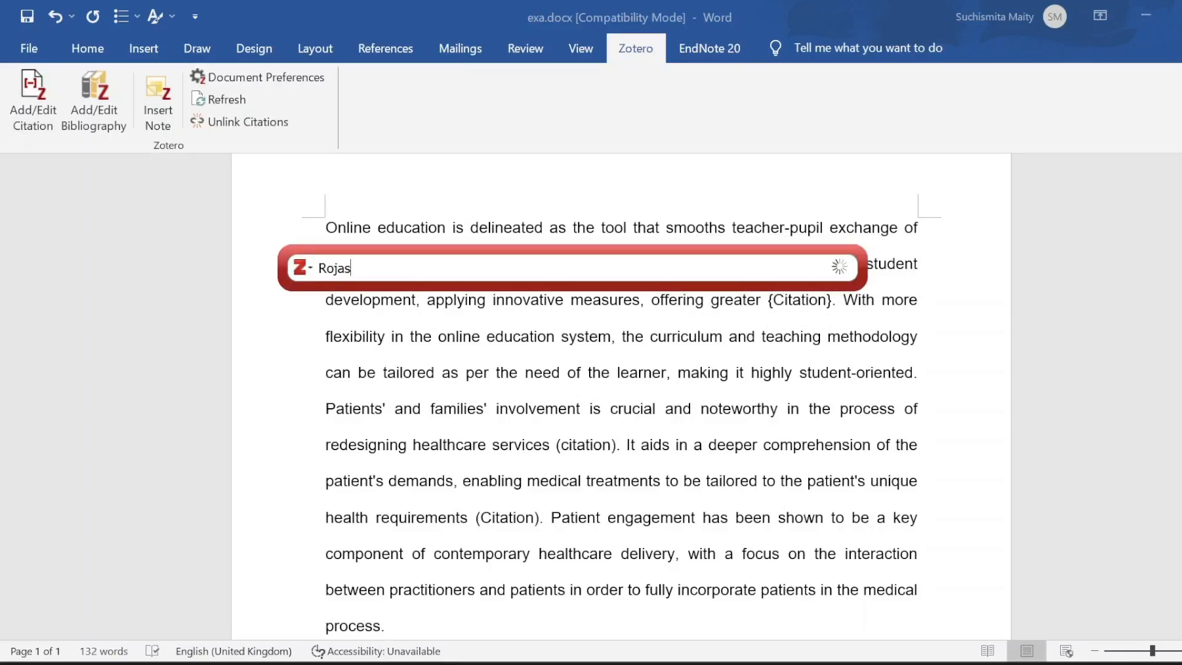
key(Return)
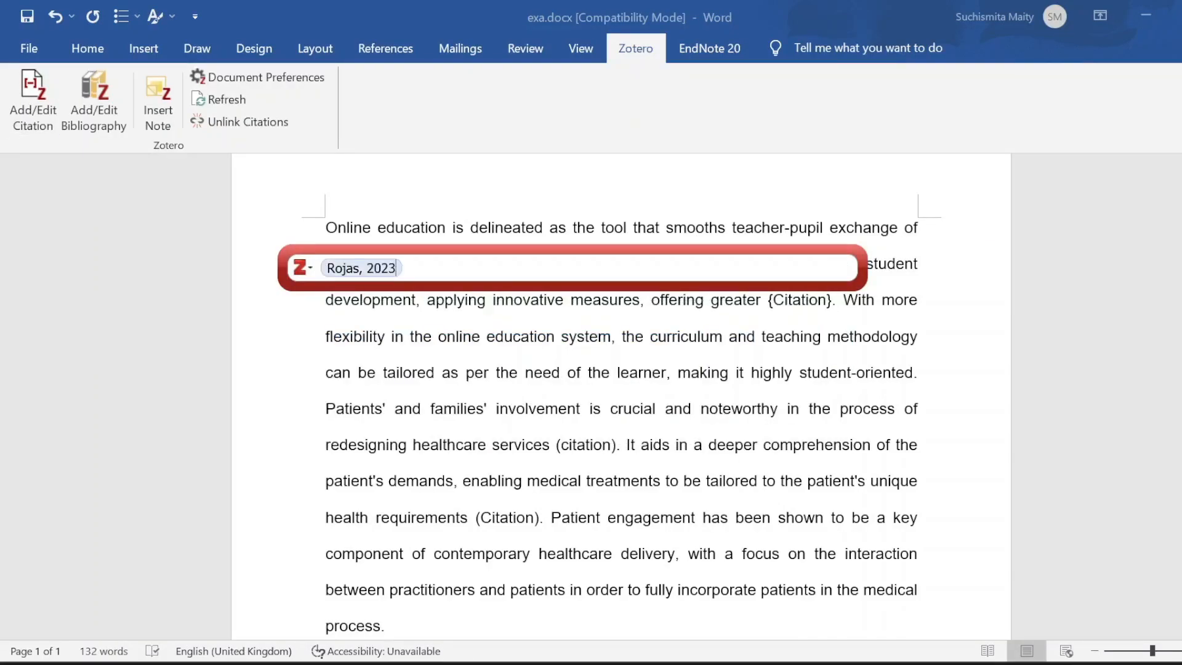
key(Return)
Replace the "(citation)" placeholder after "redesigning healthcare services" with a Zotero citation of "Marketing Mix for Next Generation Marketing", using the title copied from the library.
scroll(622, 397, down, 1)
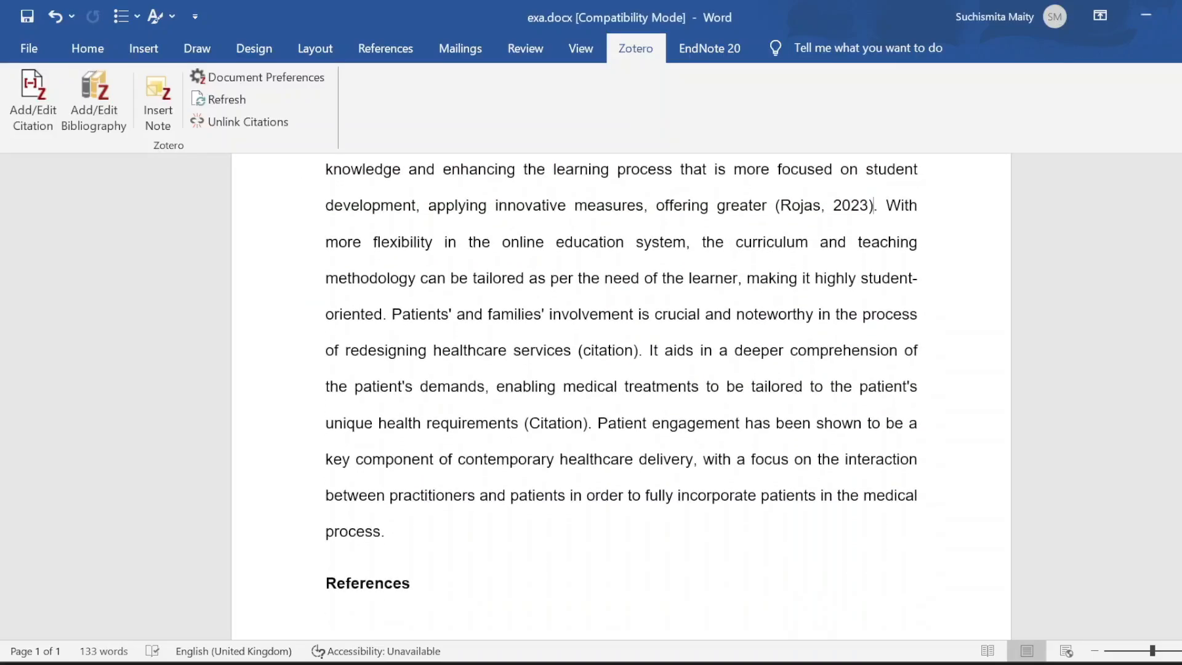
drag(599, 351, 637, 351)
key(alt+Tab)
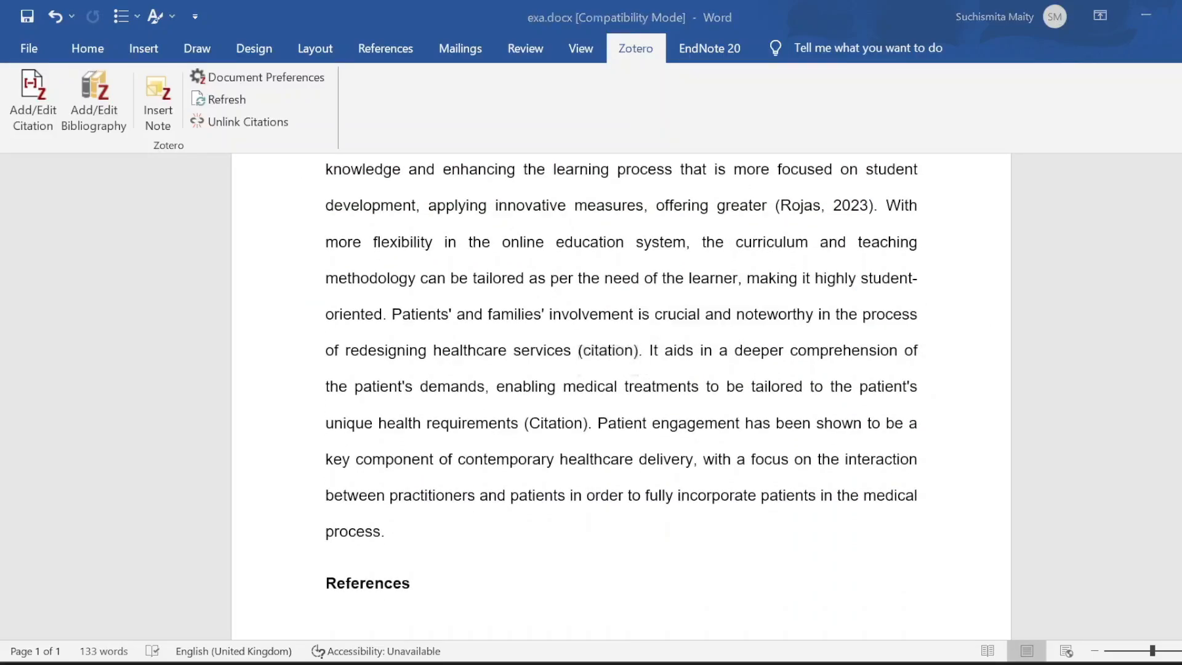
click(394, 122)
click(1098, 149)
key(ctrl+c)
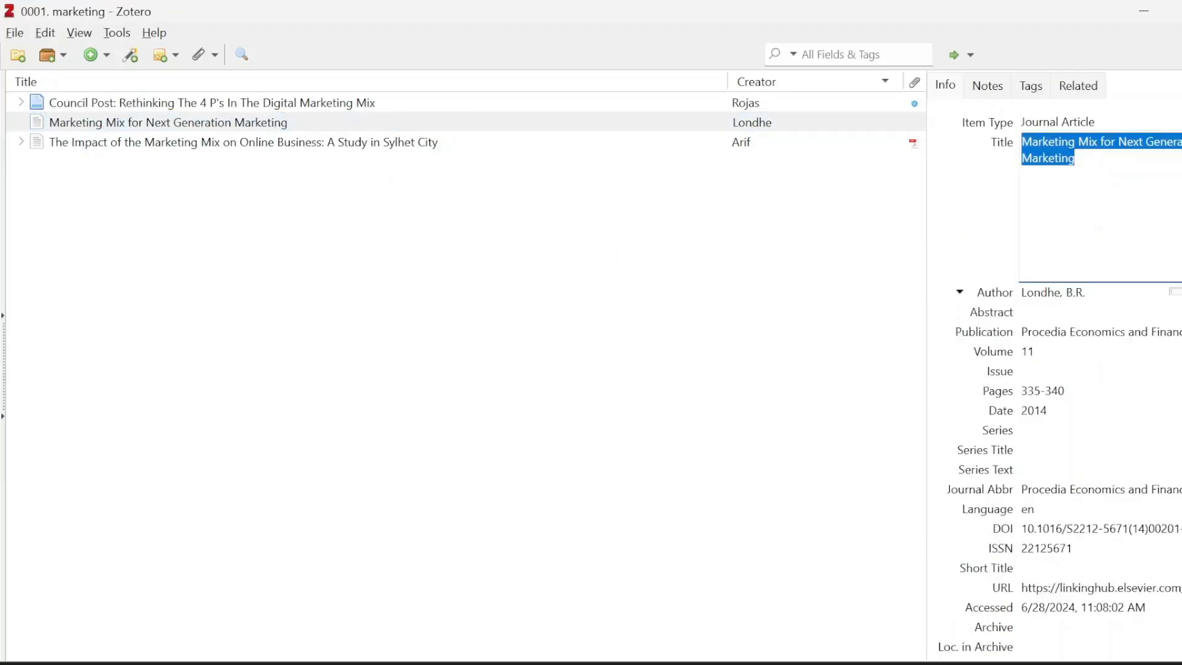
key(alt+Tab)
click(33, 99)
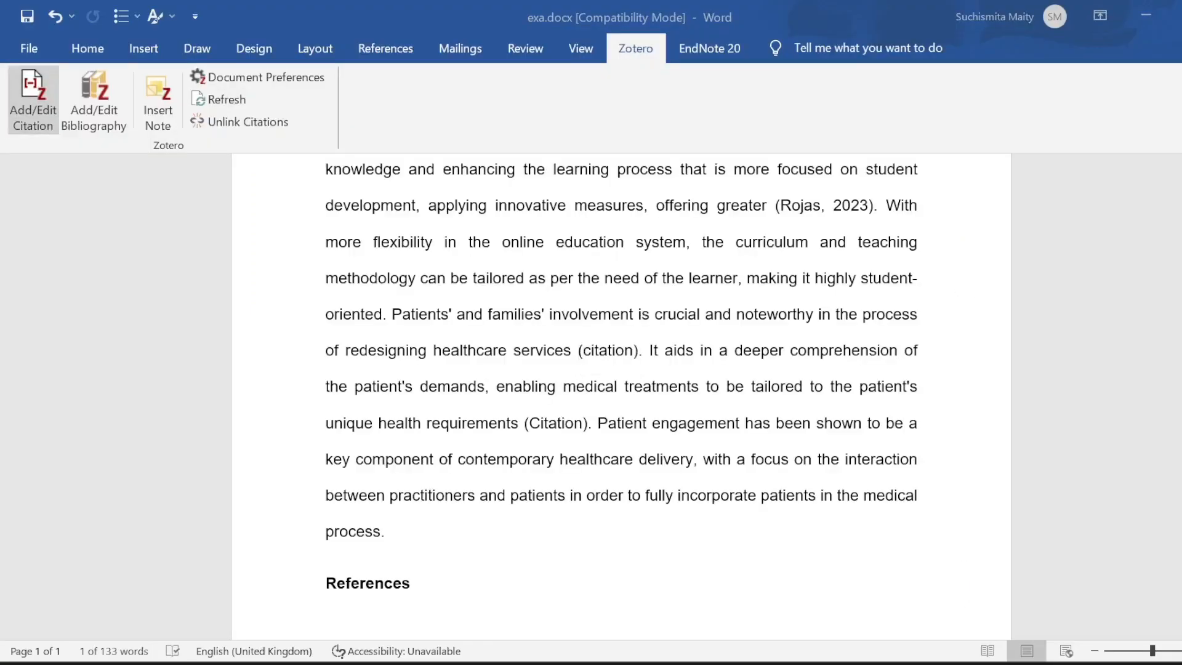
key(ctrl+v)
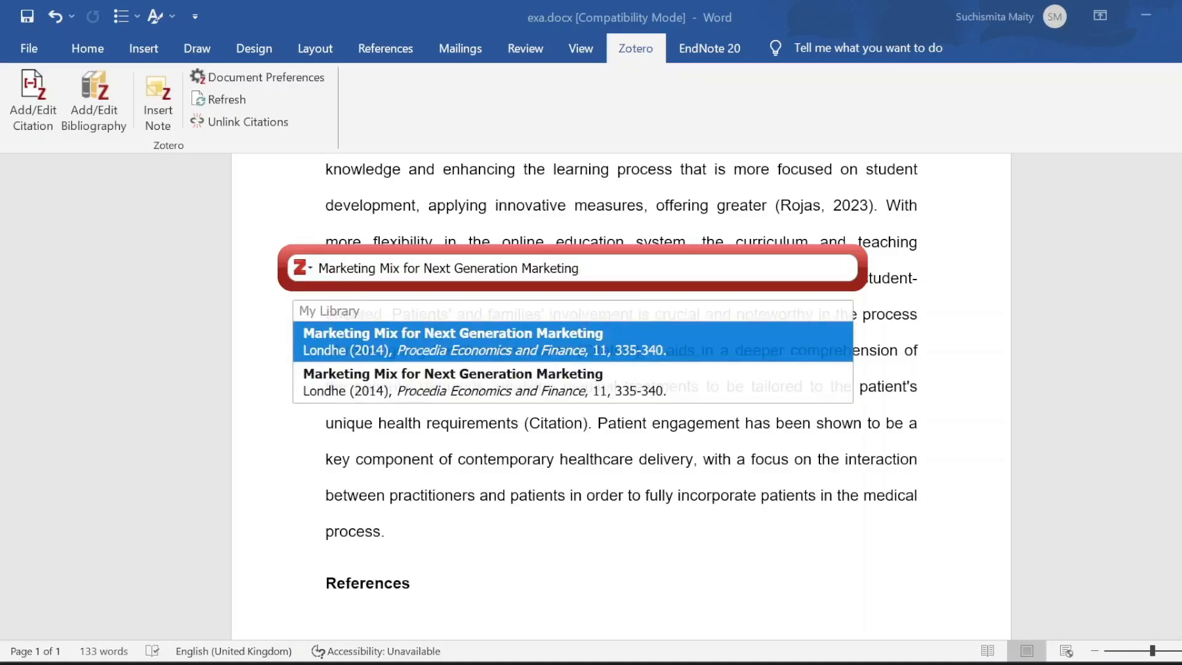
key(Return)
key(Return)
key(Right)
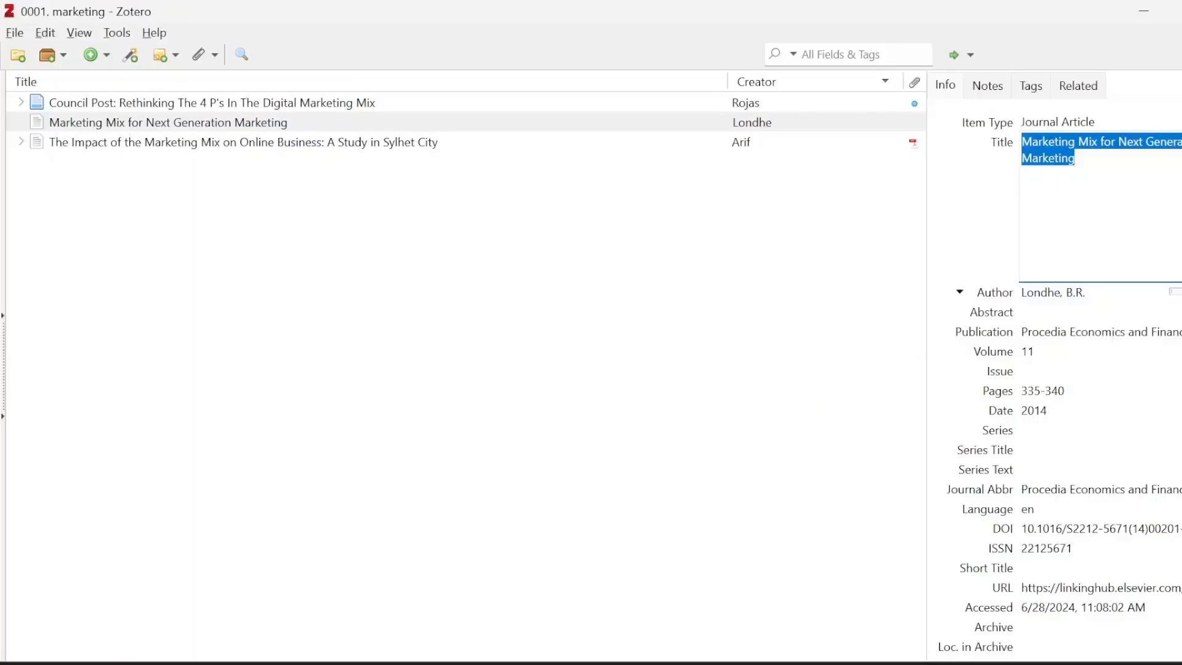
Replace the placeholder after "health requirements" with a citation of "The Impact of the Marketing Mix on Online Business: A Study in Sylhet City", using its copied title.
click(244, 142)
key(ctrl+c)
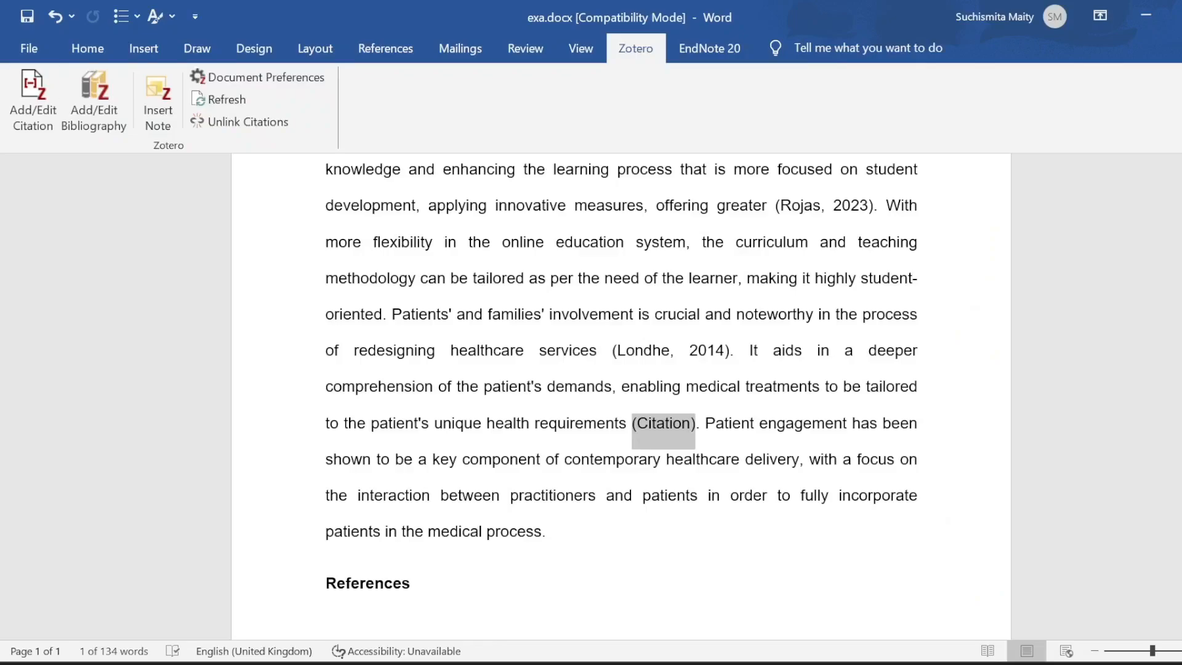
click(32, 99)
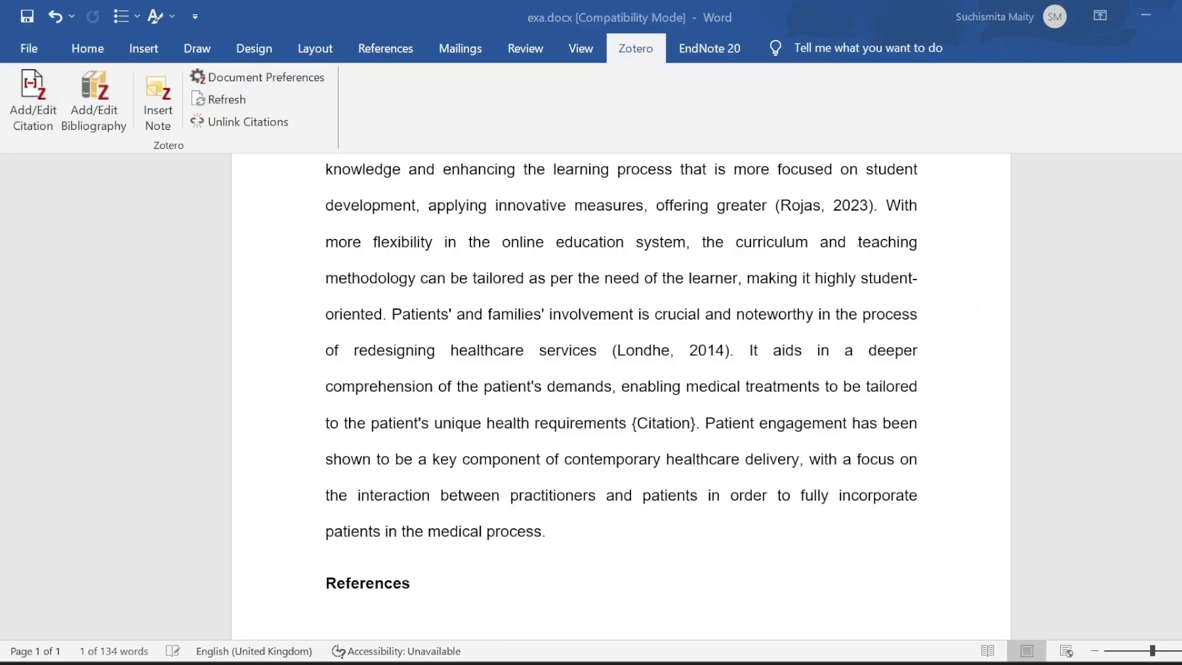
key(ctrl+v)
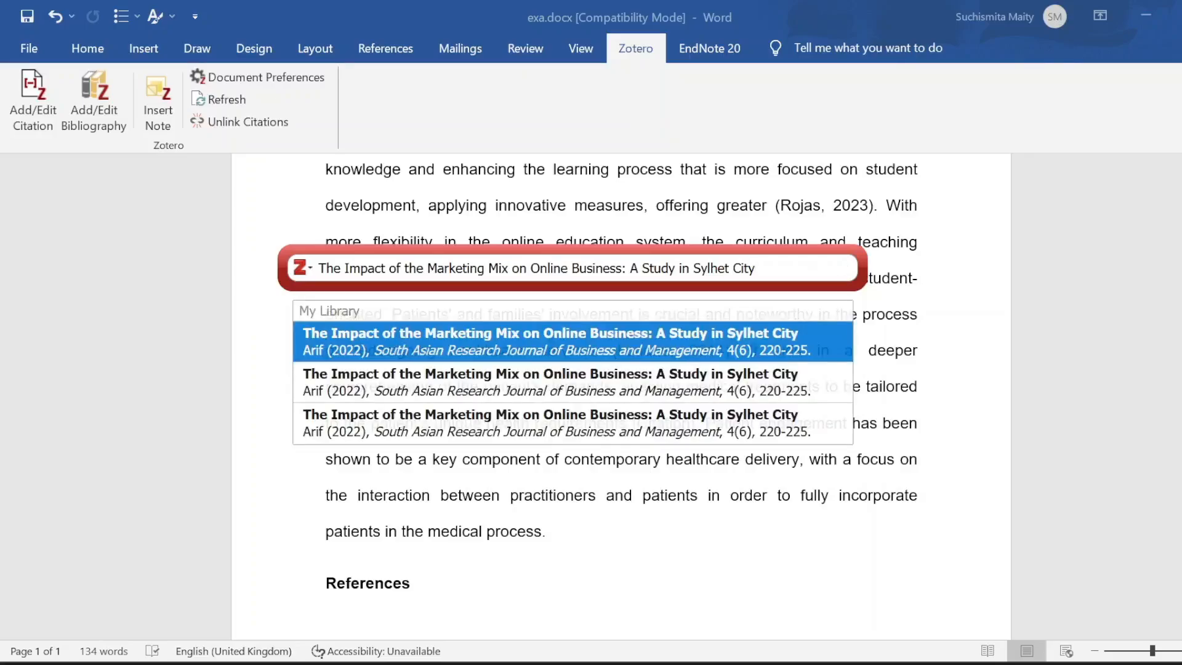
key(Return)
key(Return)
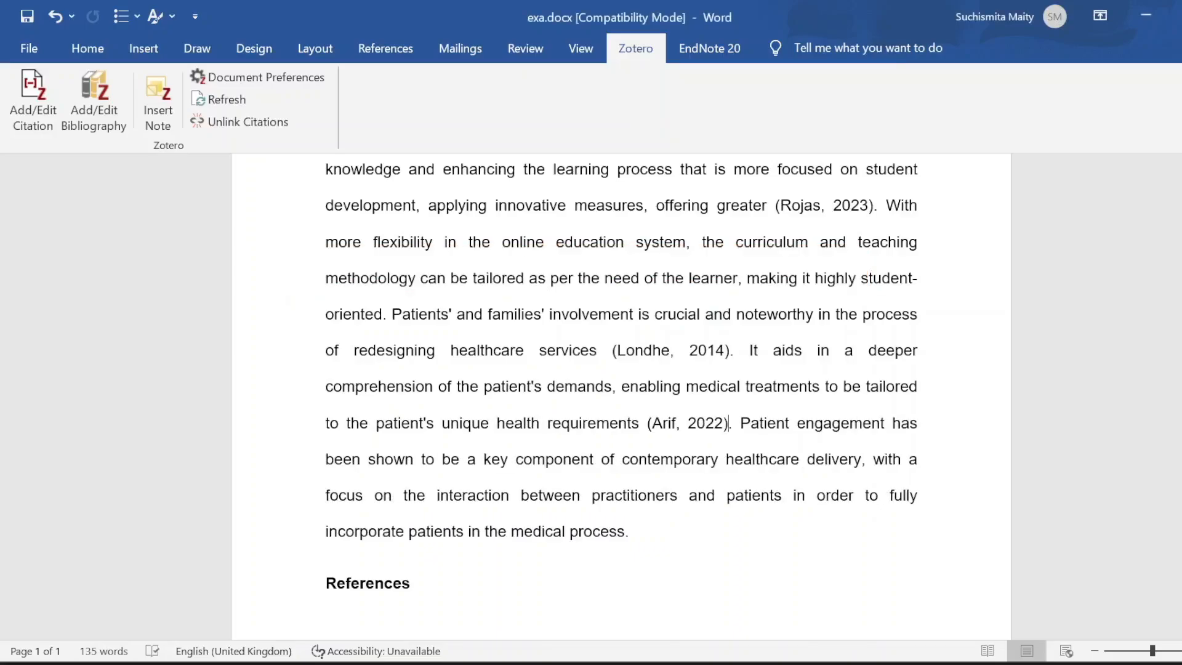
Insert the Zotero bibliography below the References heading and review its entries.
scroll(621, 396, down, 3)
click(327, 478)
click(94, 100)
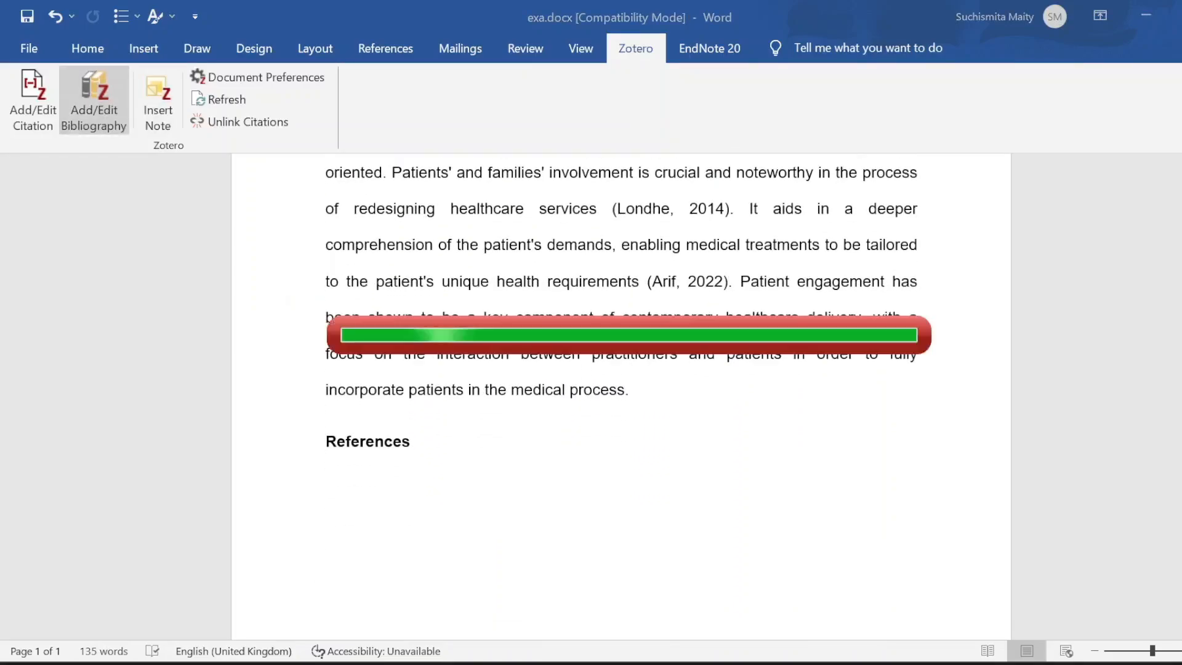
scroll(620, 396, down, 3)
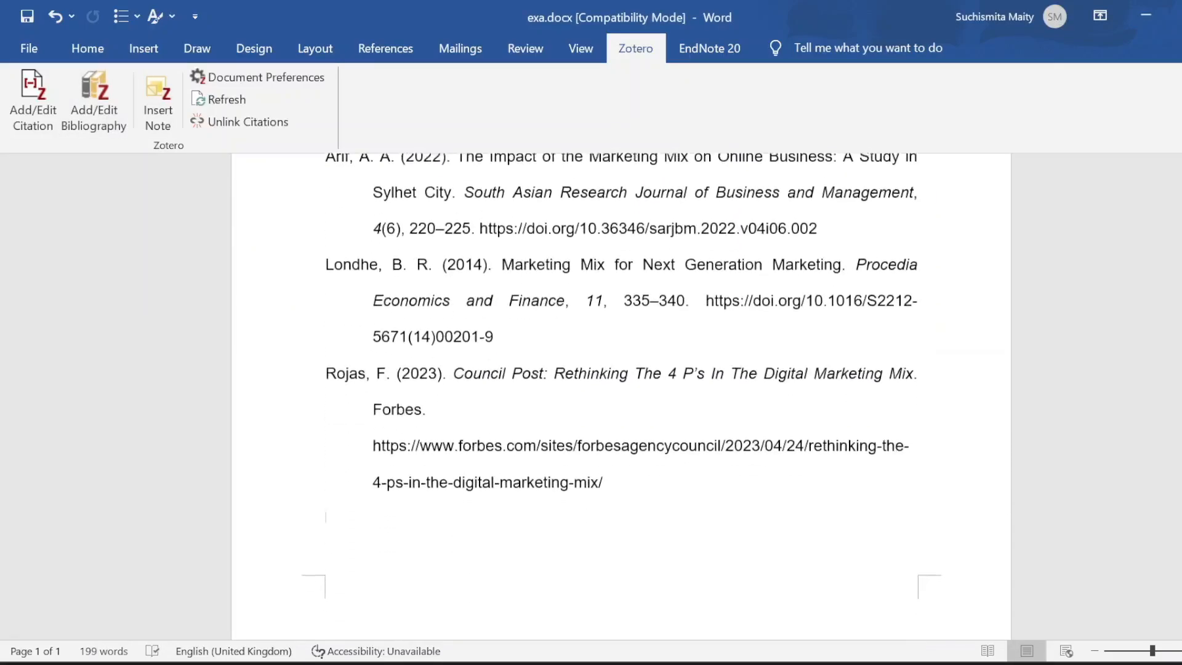
scroll(620, 396, up, 2)
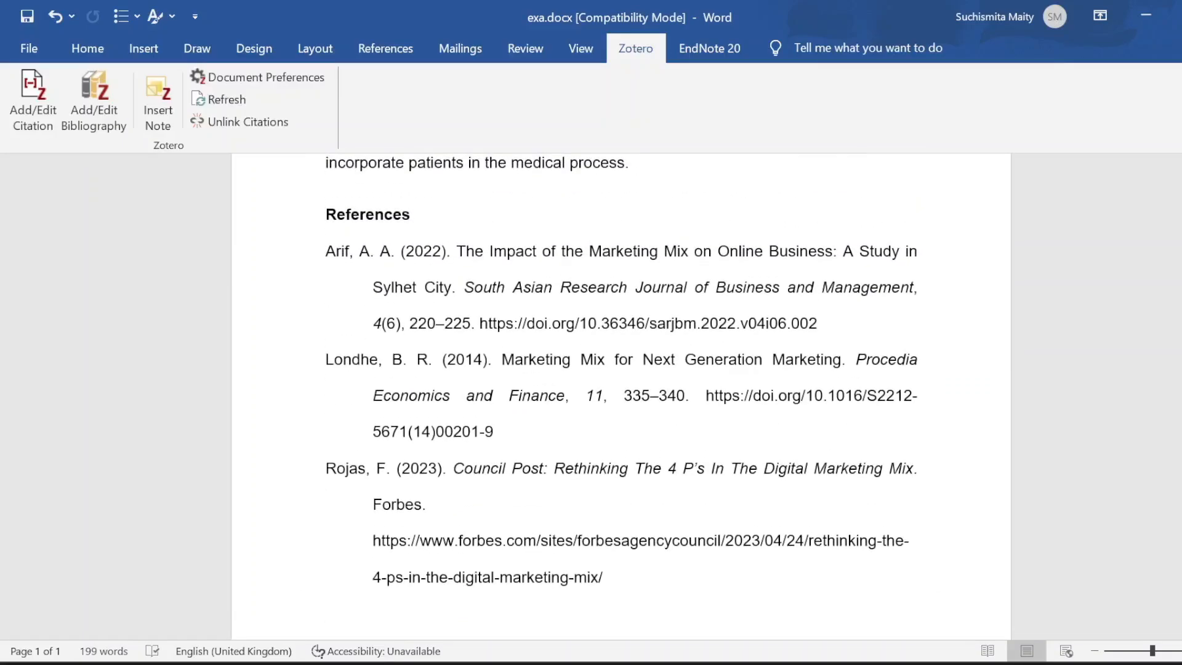
Open the Zotero style repository for additional citation styles from the document's citation preferences.
key(alt+Tab)
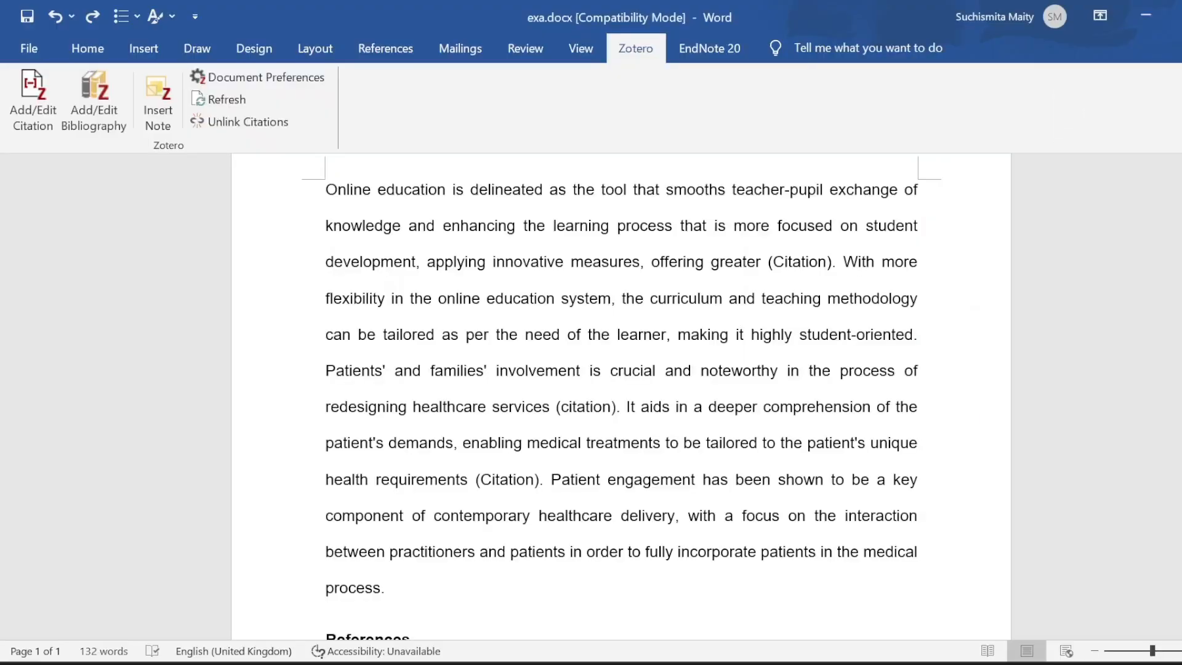
click(252, 77)
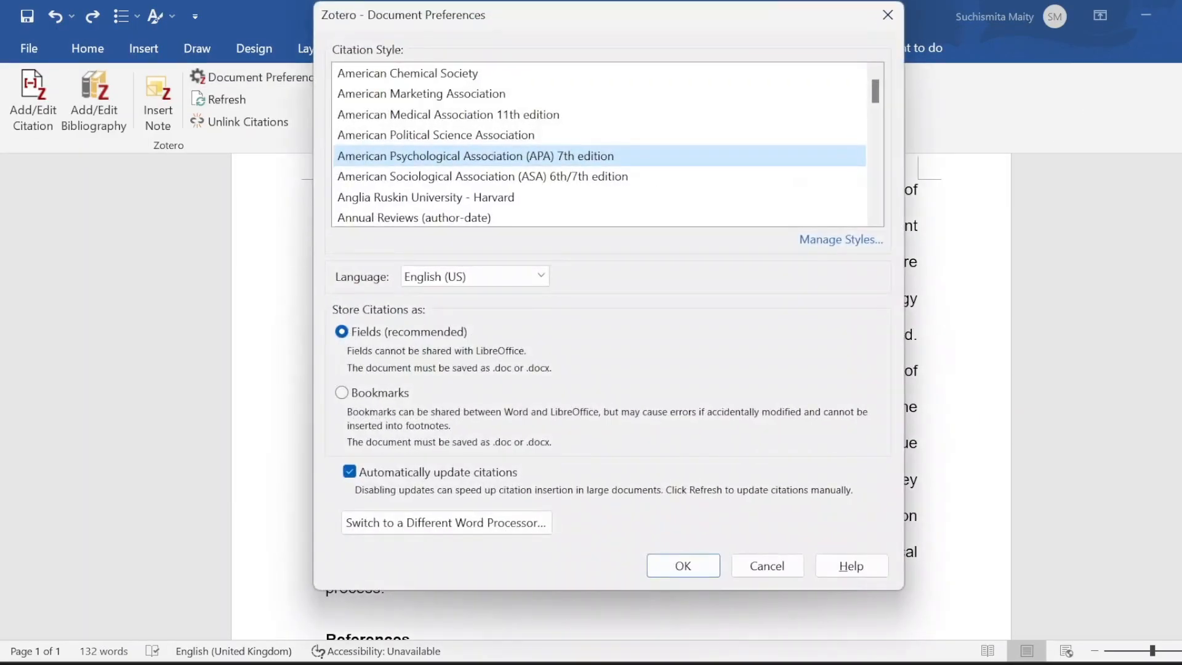
click(840, 240)
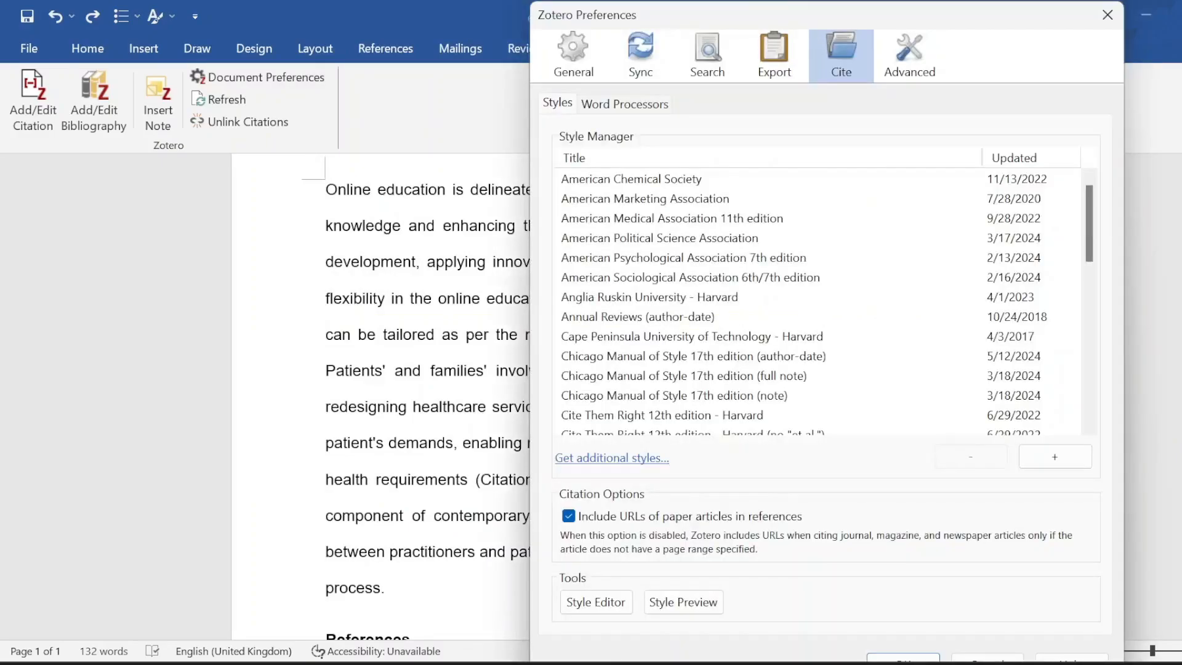
click(611, 457)
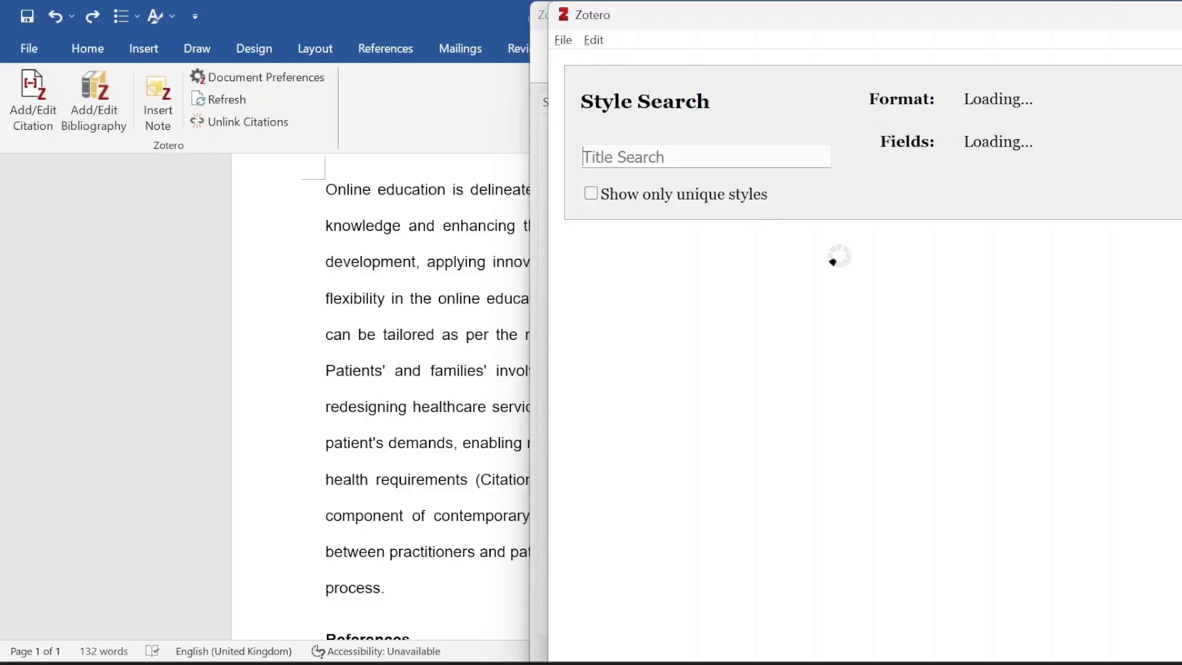
text(ha)
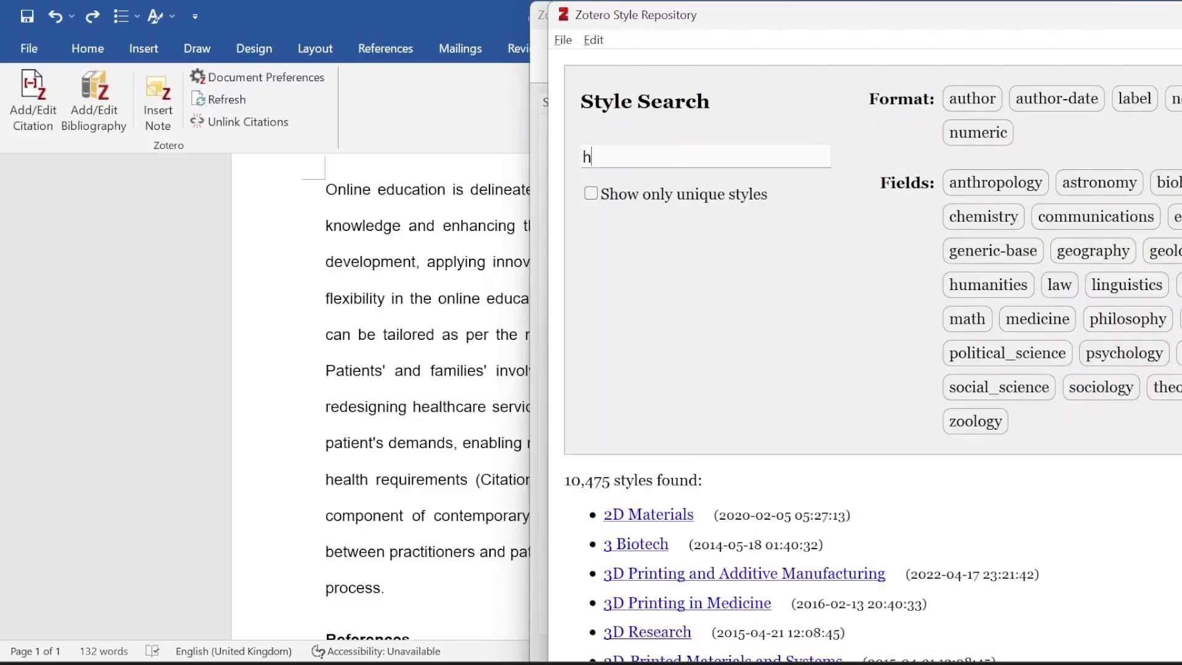
key(BackSpace)
key(BackSpace)
text(kap)
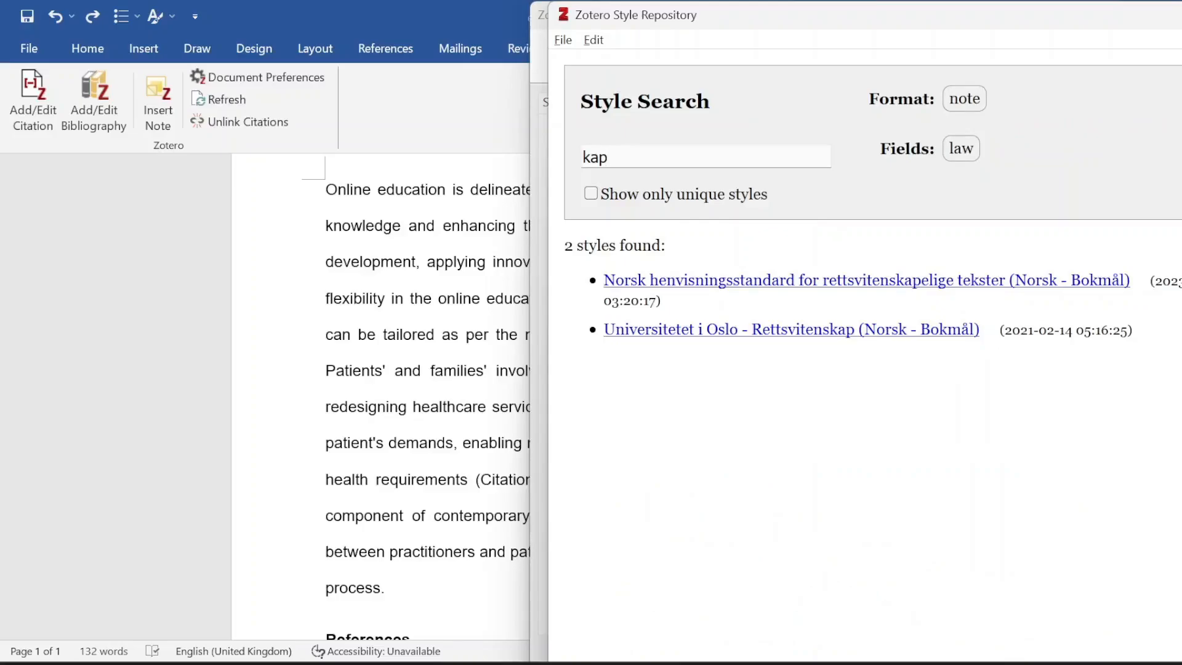
key(BackSpace)
key(BackSpace)
key(BackSpace)
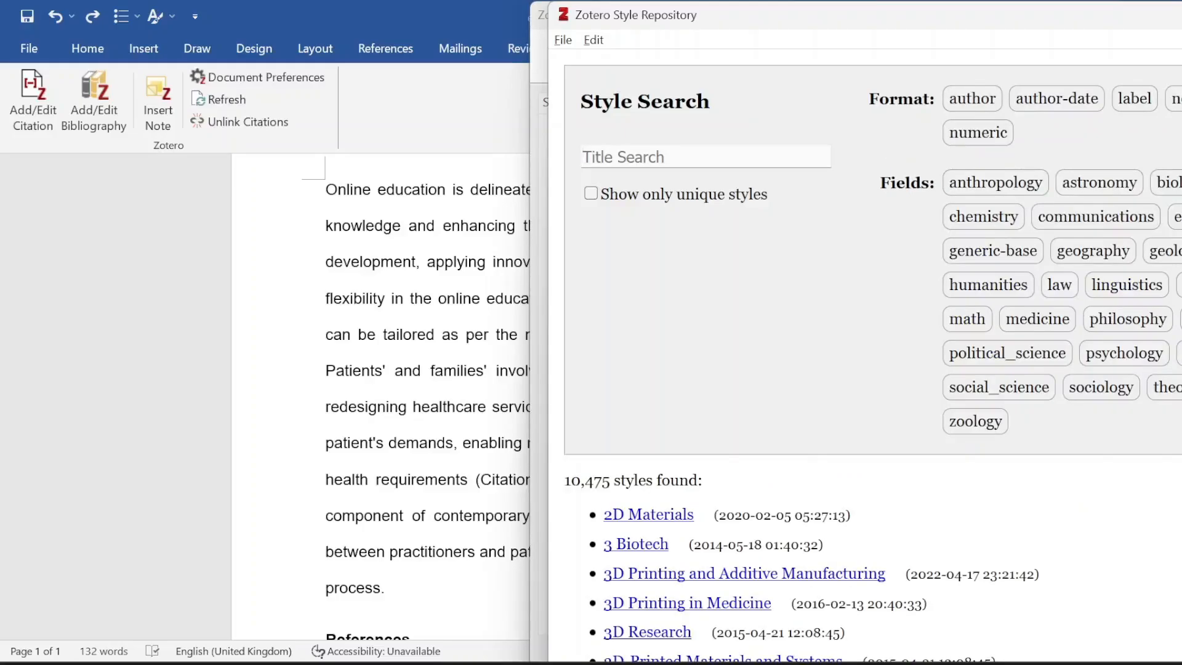
Search the style repository for "harvard" and browse the university Harvard styles.
text(harvard)
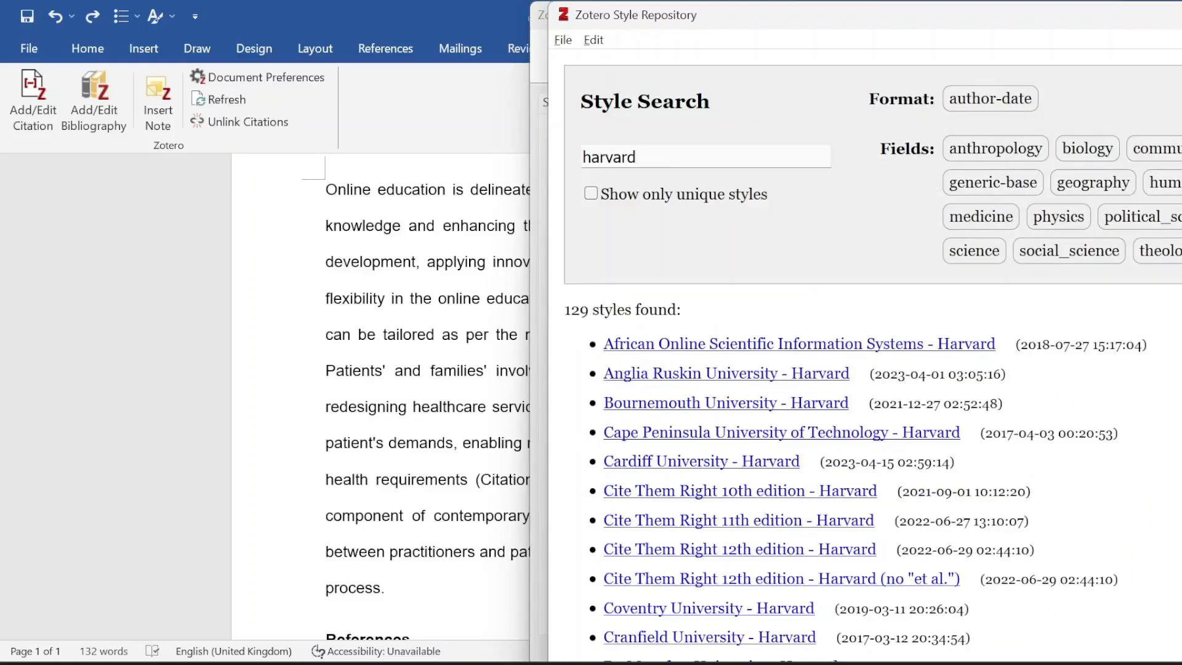
scroll(640, 348, down, 7)
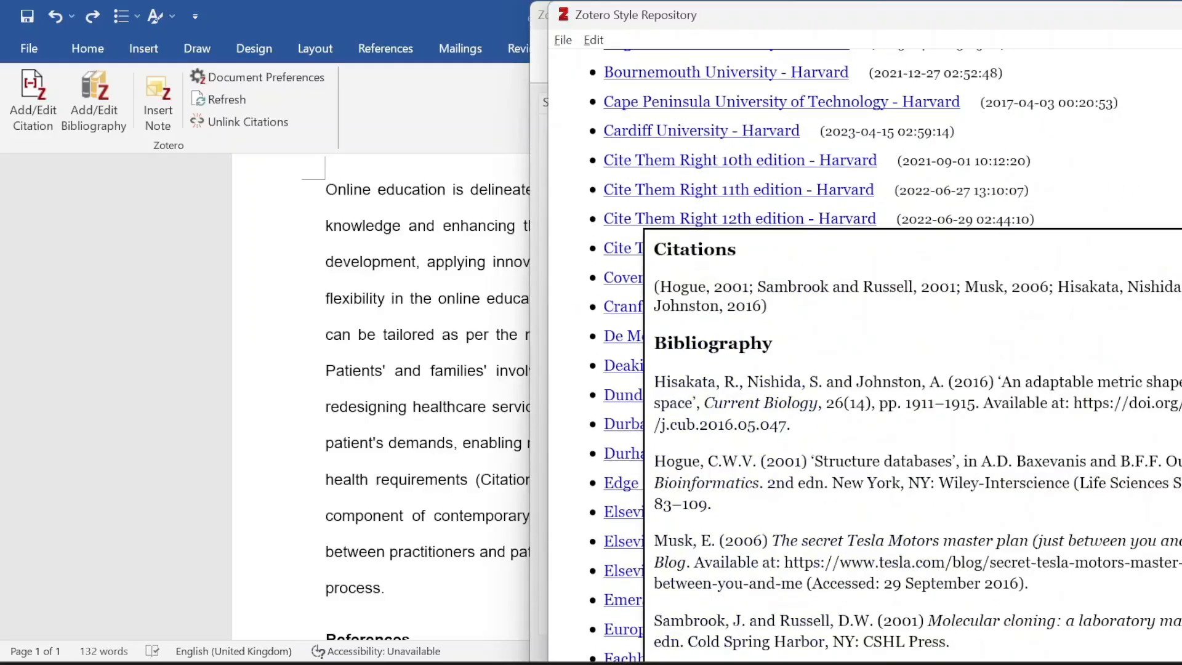
scroll(862, 354, down, 10)
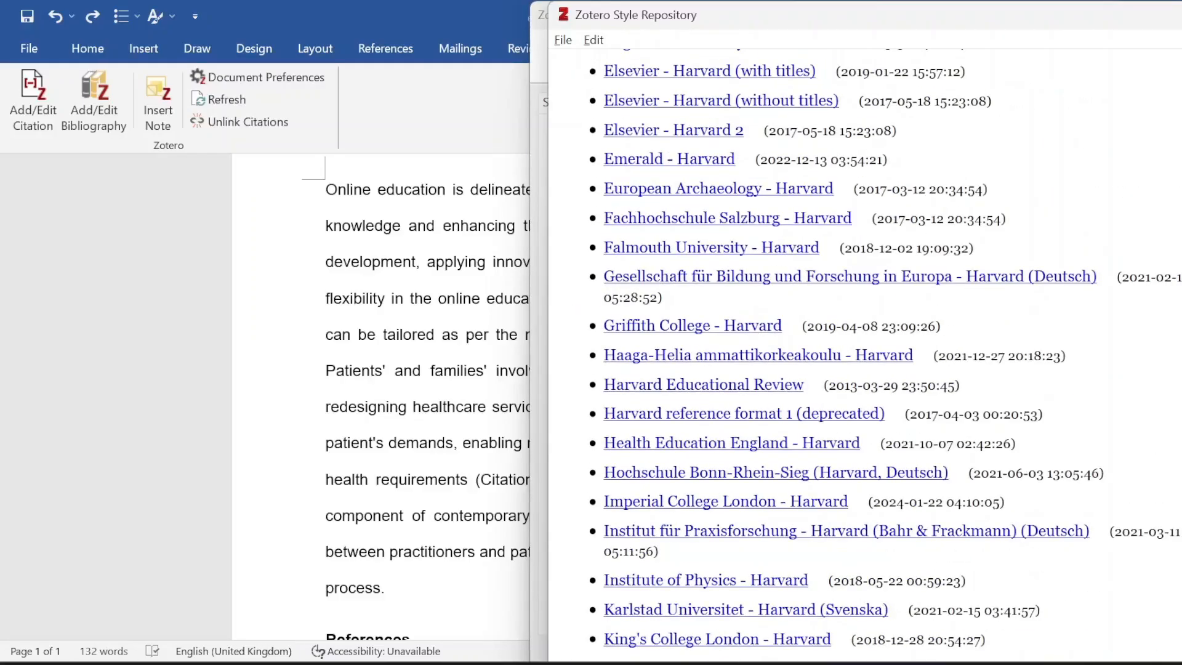
scroll(862, 354, down, 12)
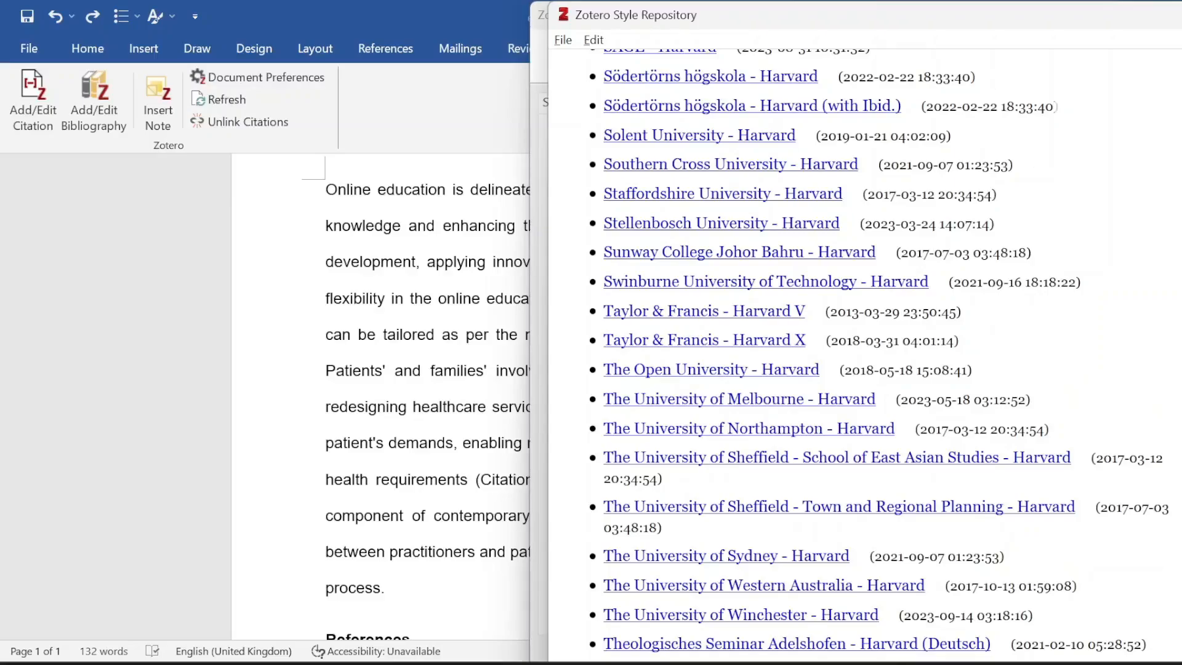
scroll(739, 429, down, 2)
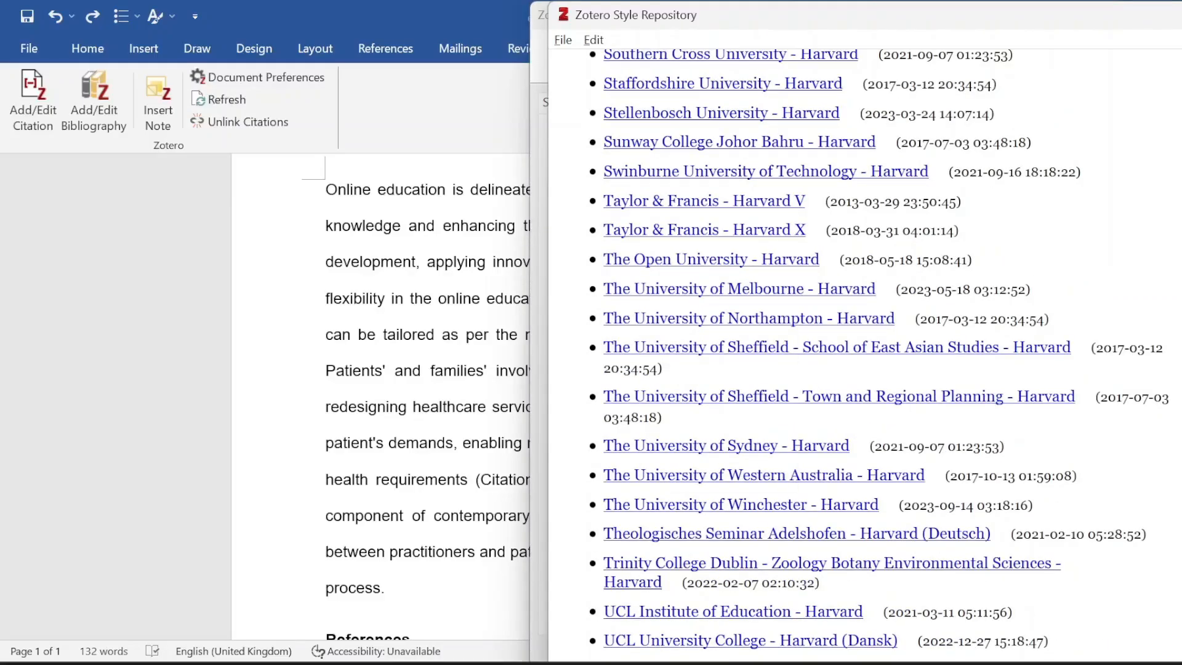
mouse_move(739, 476)
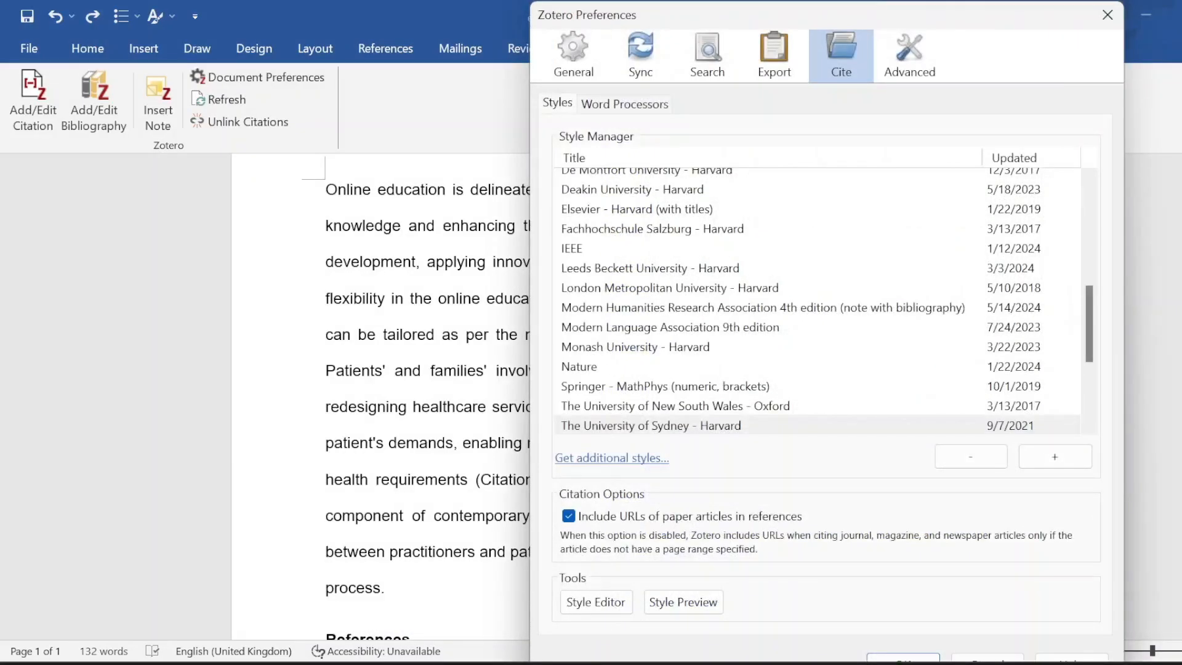
Select The University of Sydney - Harvard in the installed styles and accept the Zotero preferences.
click(651, 425)
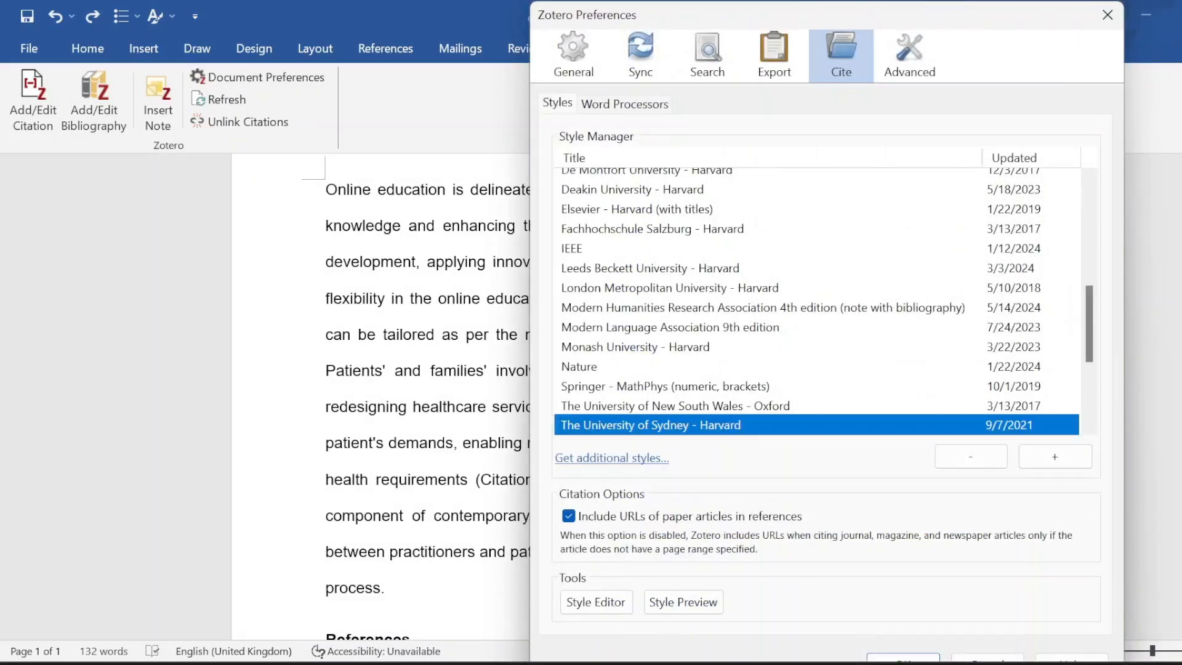
click(903, 659)
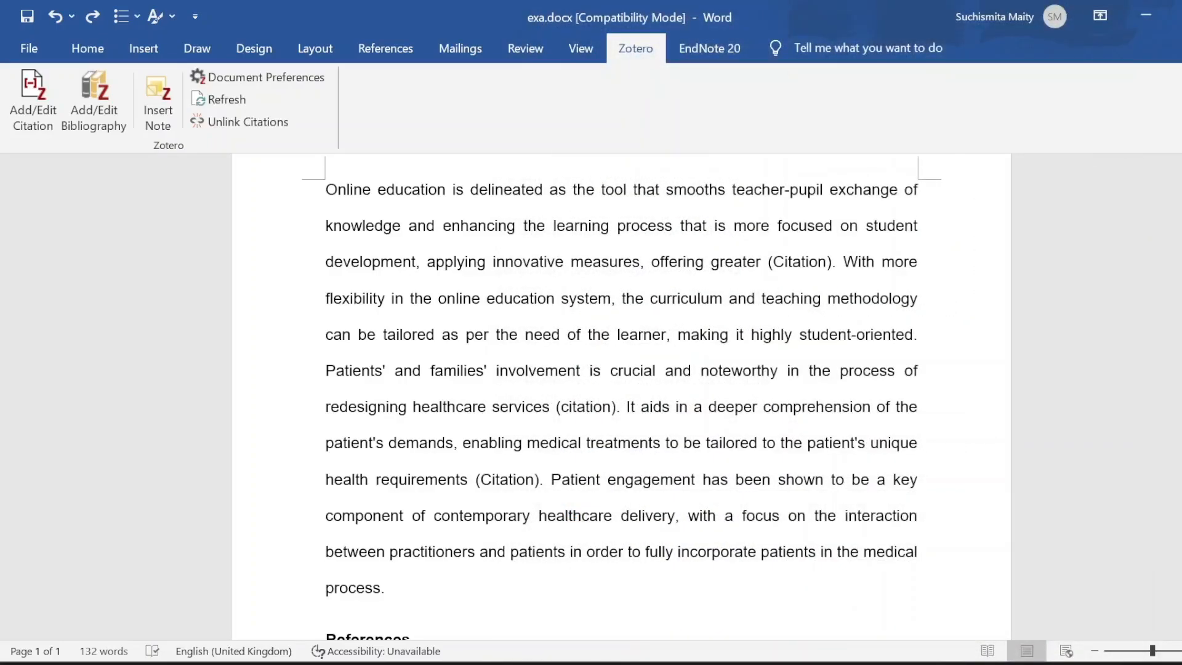
click(802, 663)
click(803, 662)
Set the document's citation style to The University of Sydney - Harvard, keeping citations stored as fields.
click(258, 77)
scroll(600, 115, down, 20)
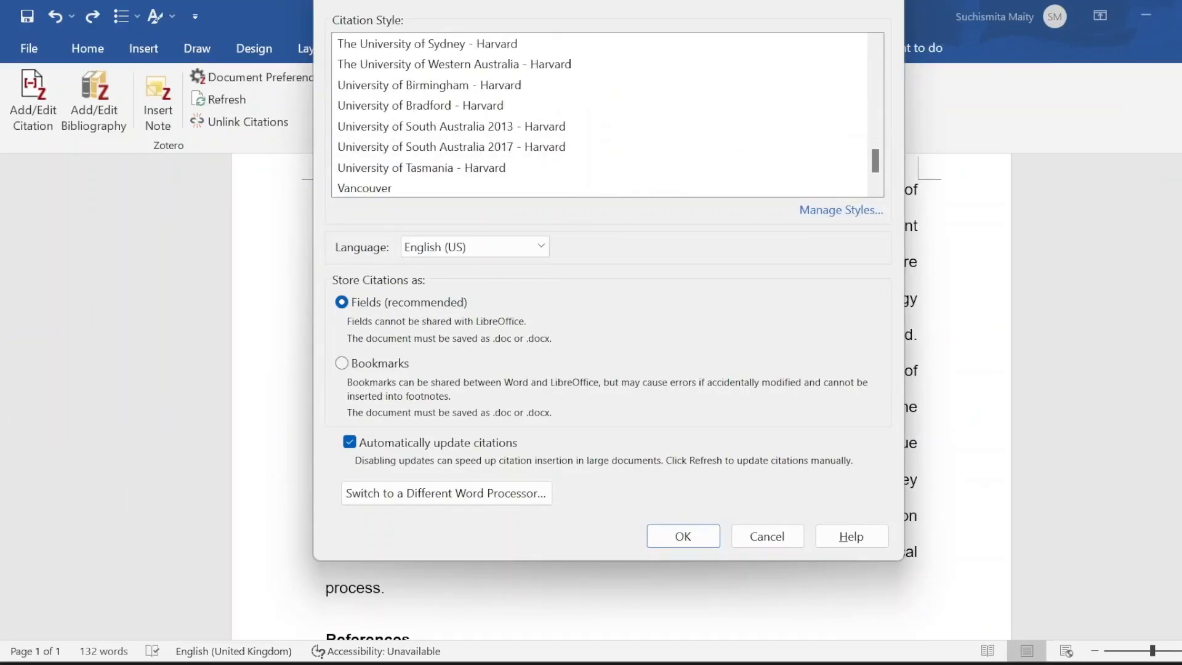
click(428, 44)
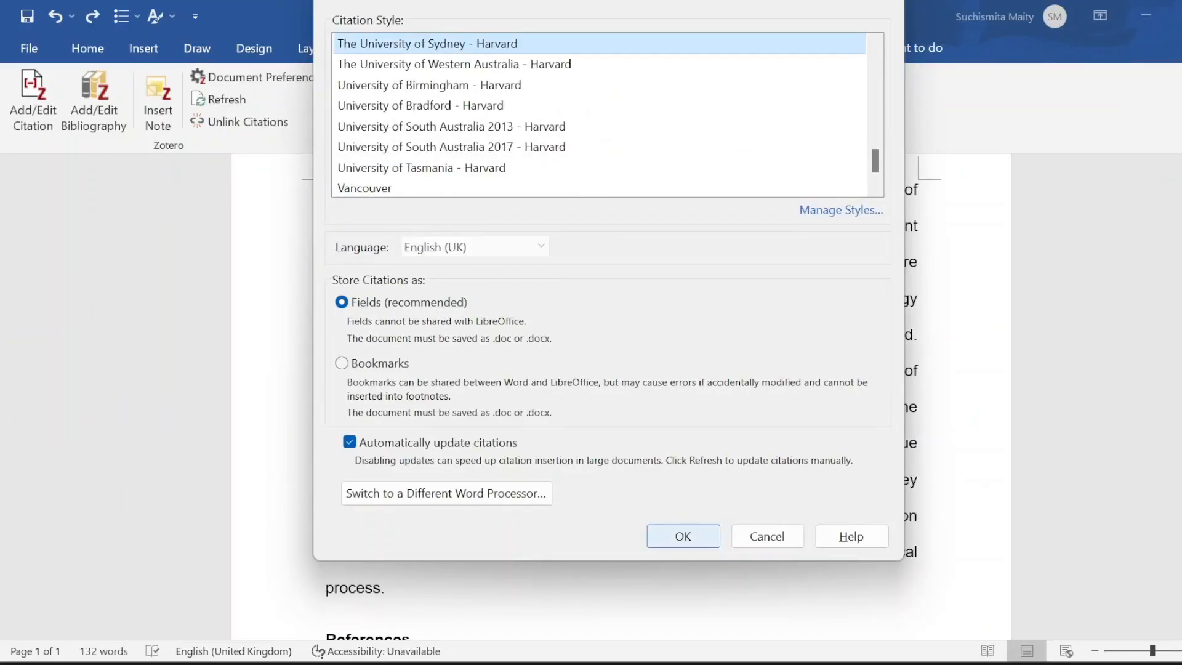
key(Return)
Switch to Zotero and copy the title of the article "The Impact of the Marketing Mix on Online Business: A Study in Sylhet City".
key(alt+Tab)
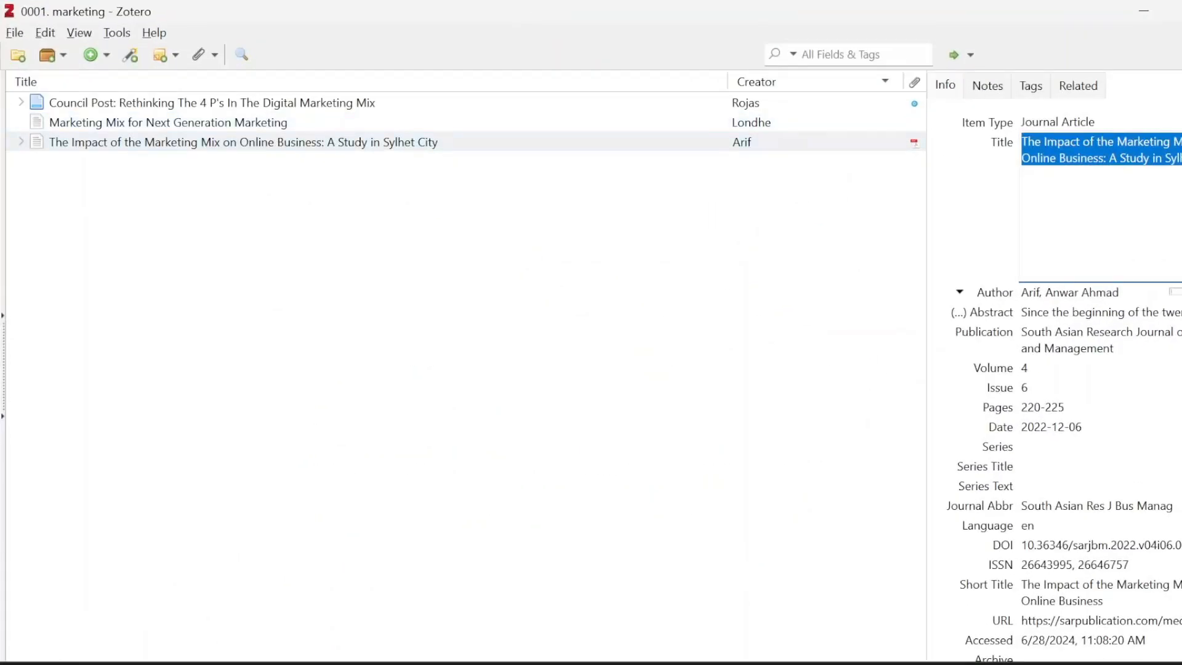
key(alt+Tab)
click(1101, 149)
click(1032, 293)
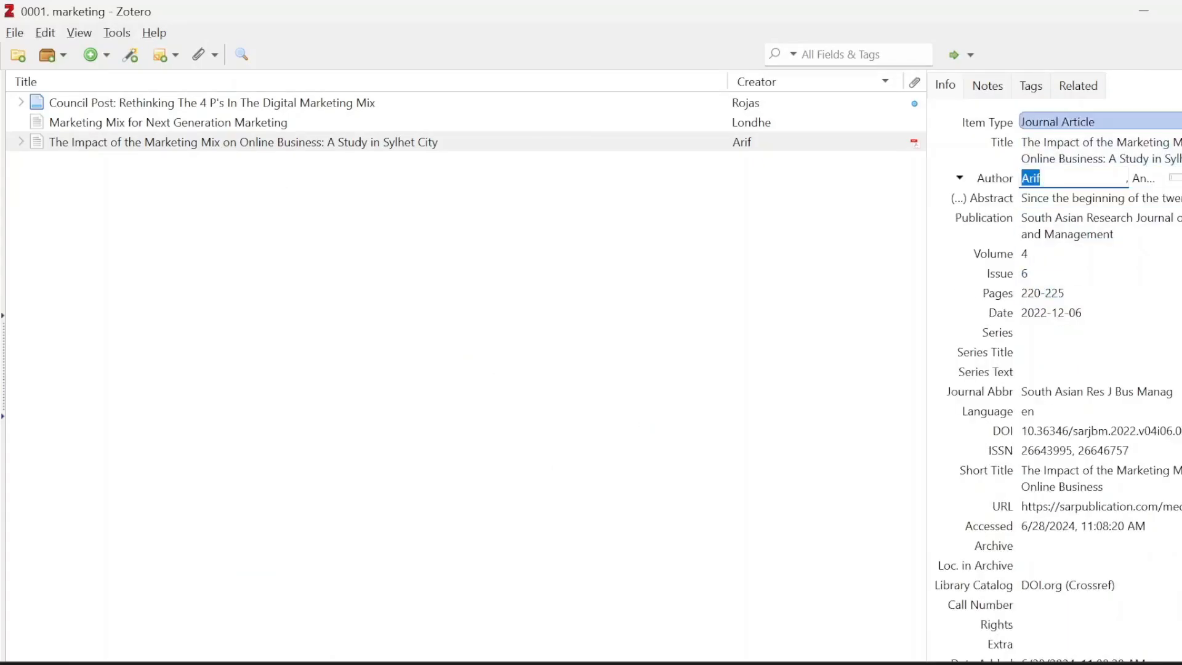
click(1057, 121)
key(Escape)
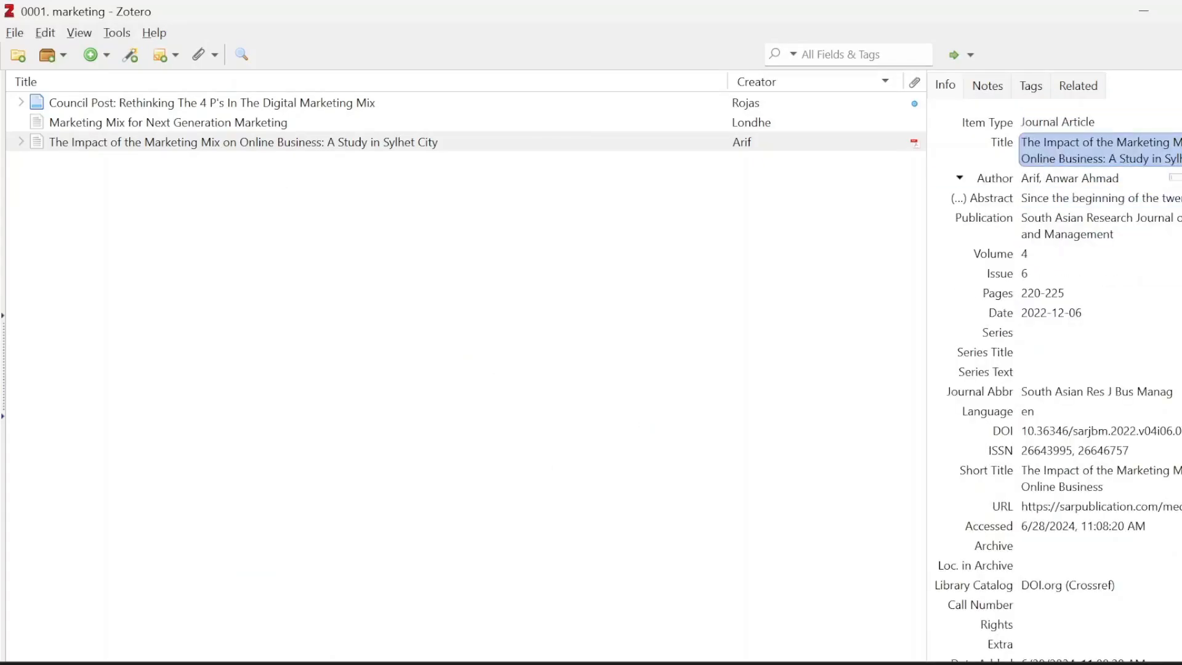
click(1101, 150)
key(ctrl+c)
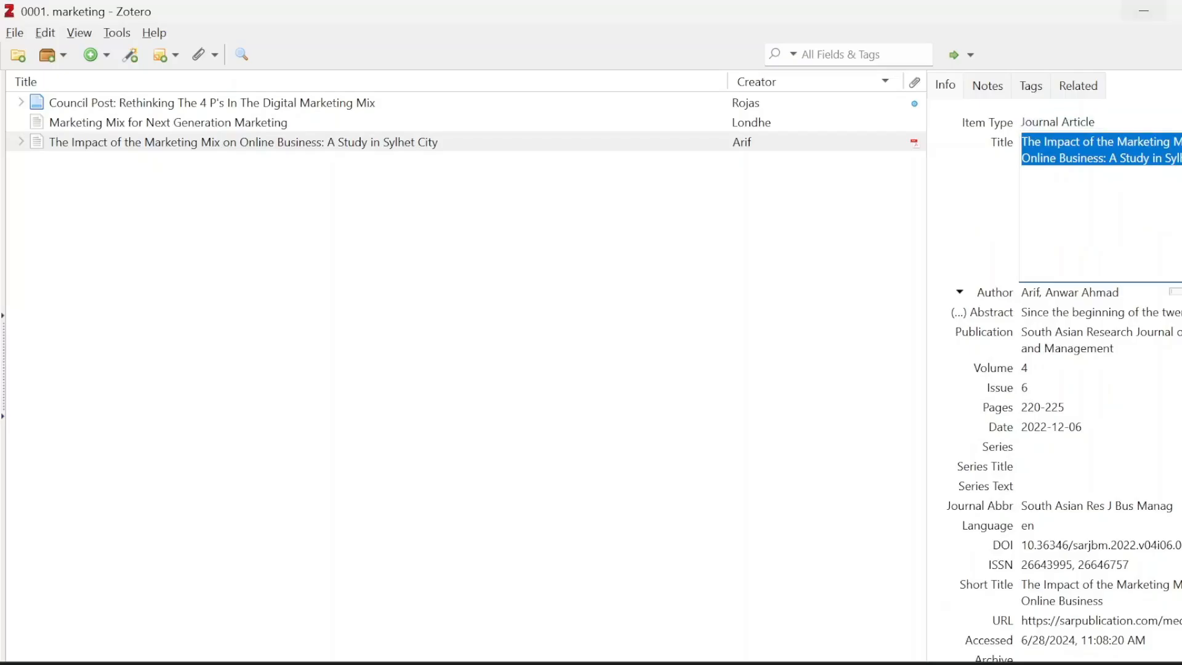
click(1144, 11)
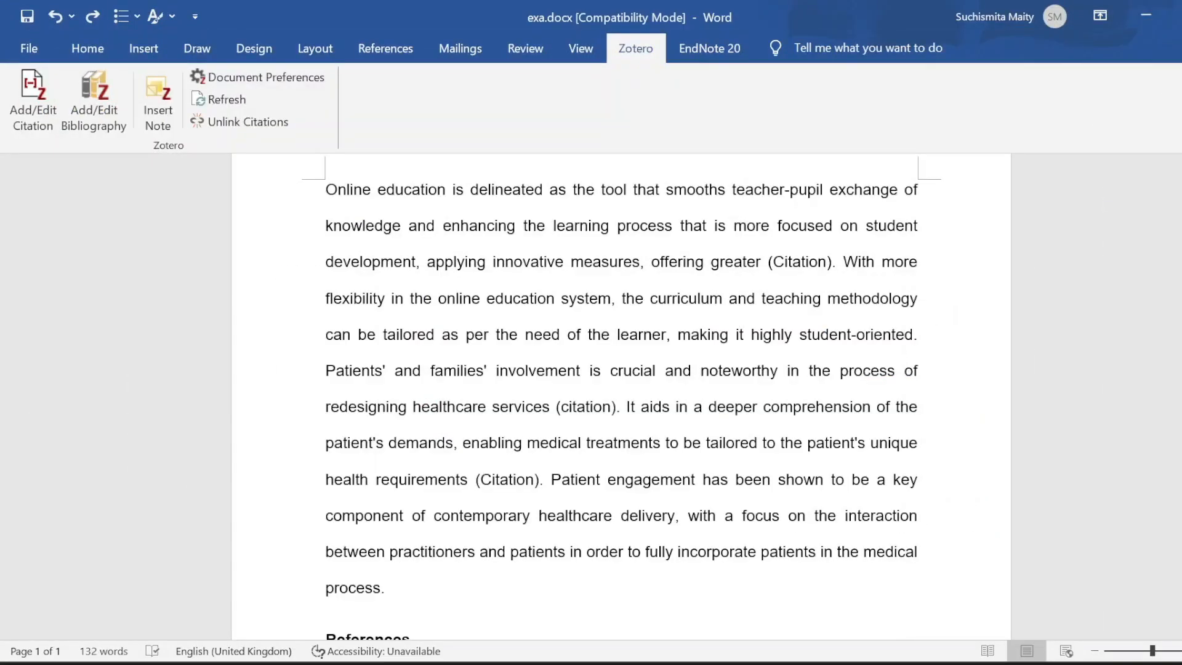
Replace the "(Citation)" placeholder after "offering greater" in Word with a Zotero citation of the article whose title was copied.
key(alt+Tab)
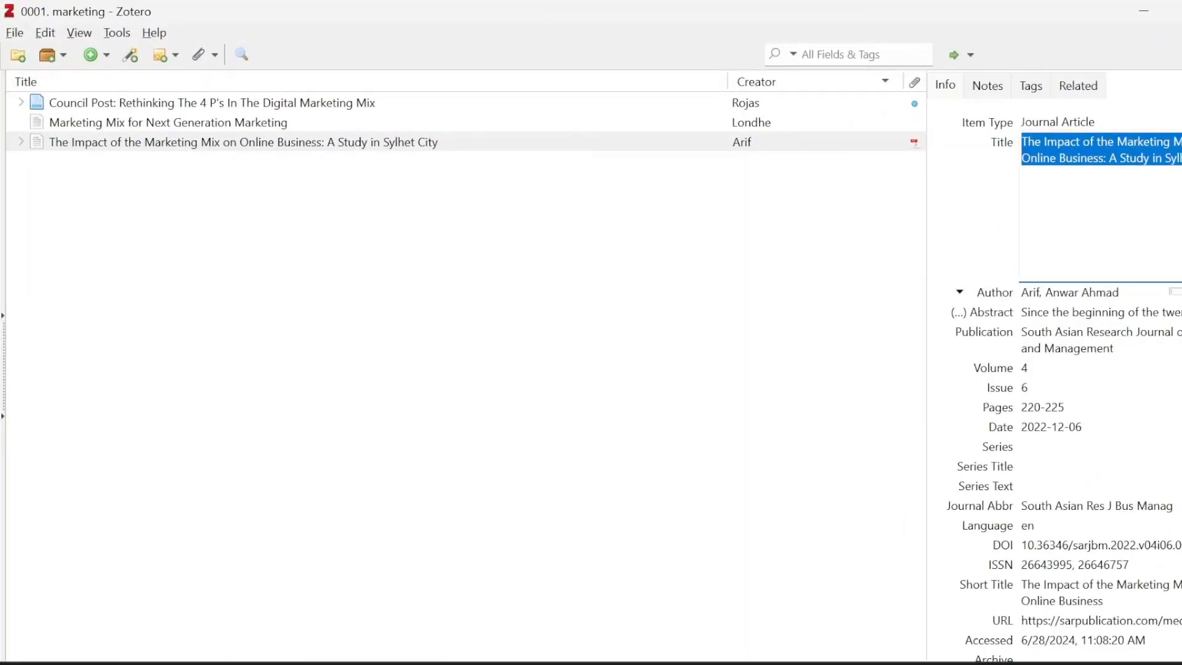
key(alt+Tab)
drag(768, 262, 831, 262)
click(33, 98)
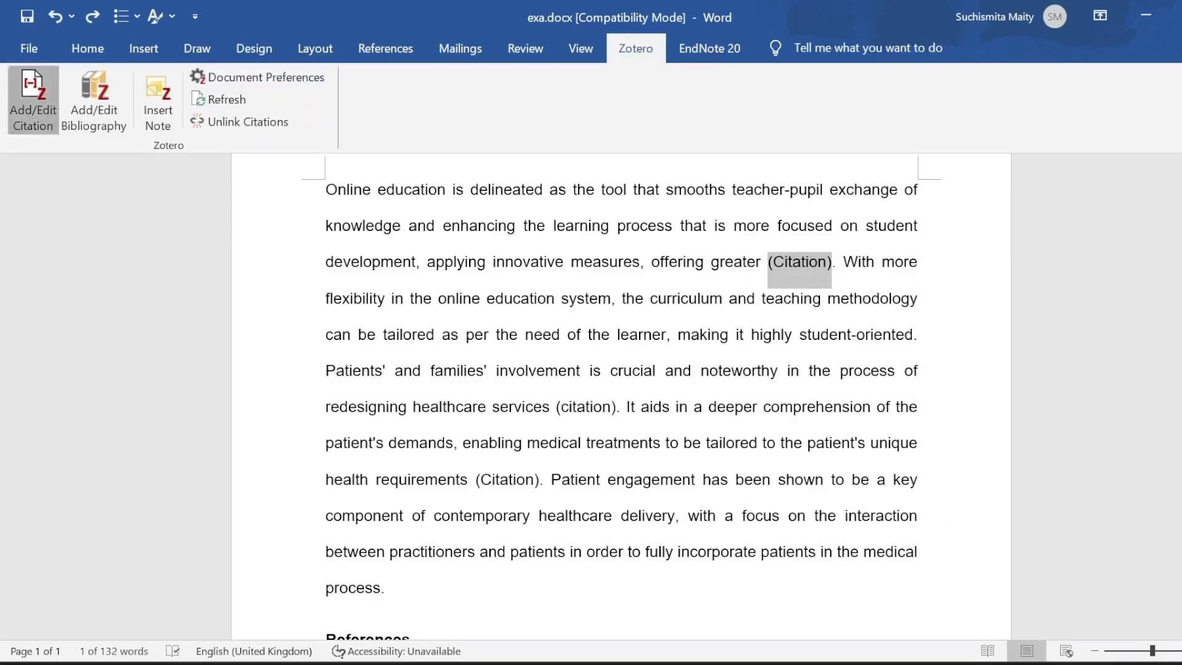
key(ctrl+v)
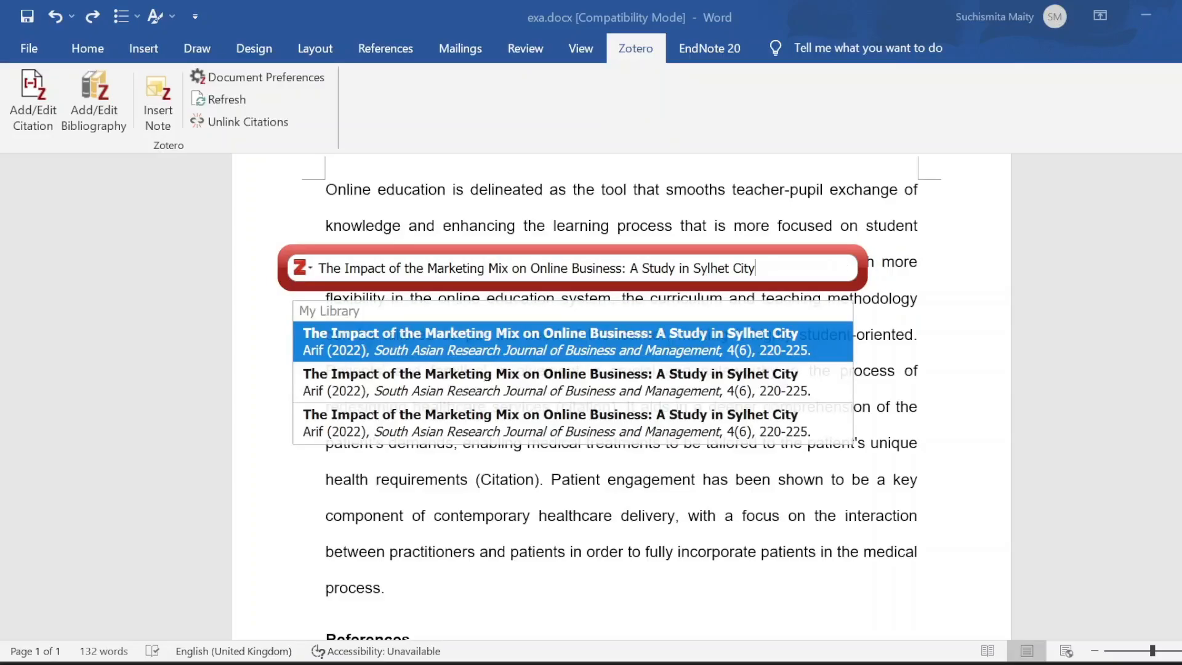
key(Return)
key(Return)
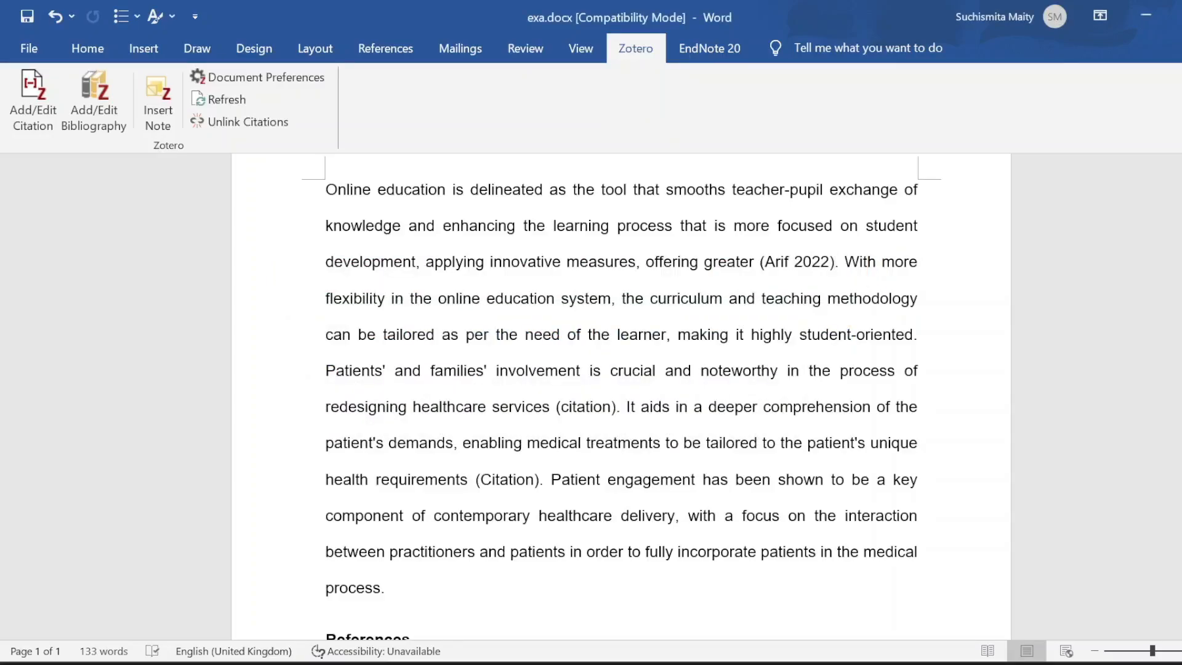
Copy the title "Marketing Mix for Next Generation Marketing" from Zotero and cite it in Word in place of "(citation)" after "healthcare services".
key(alt+Tab)
click(167, 122)
click(1099, 149)
key(ctrl+c)
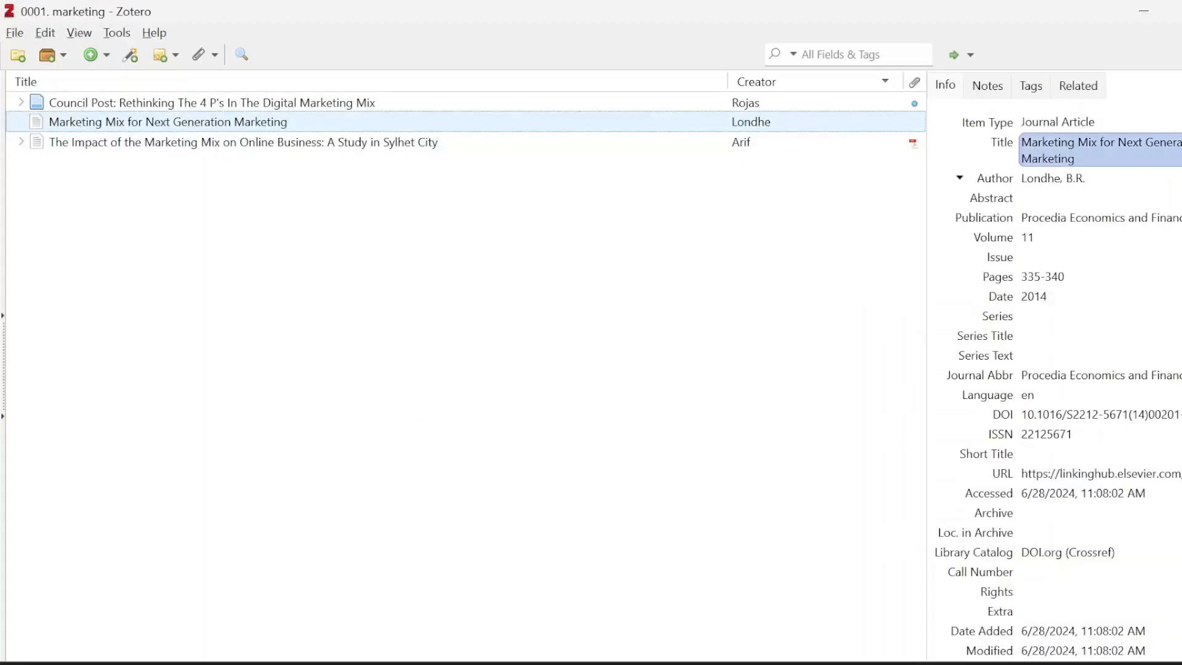
key(alt+Tab)
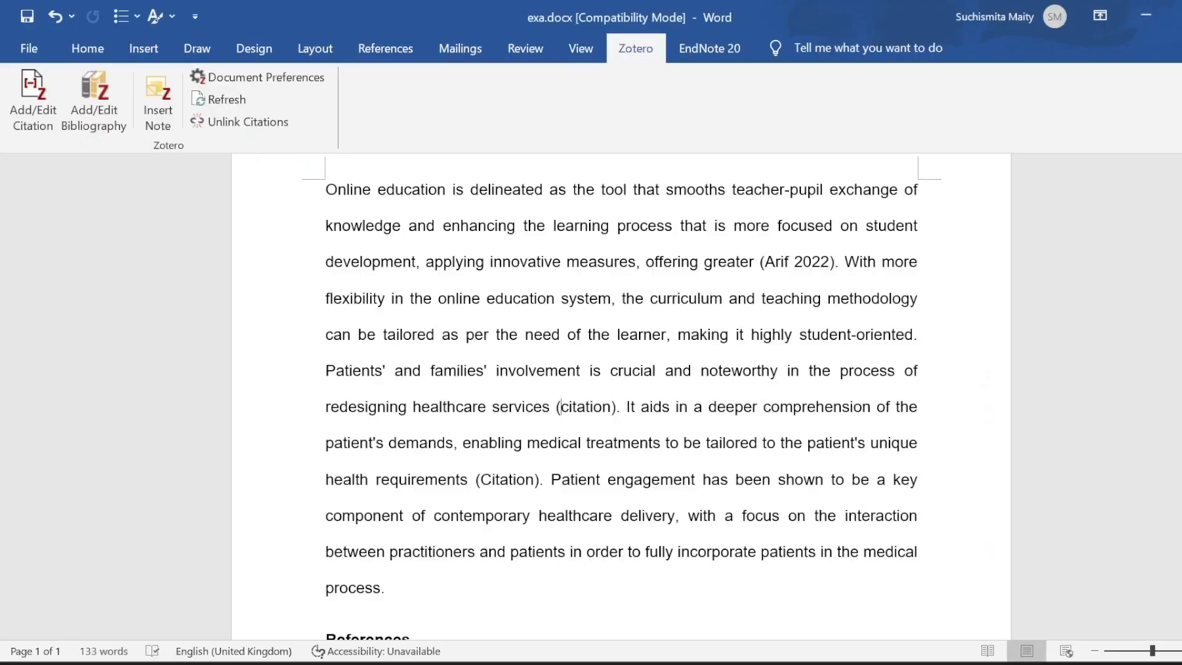
drag(557, 407, 616, 408)
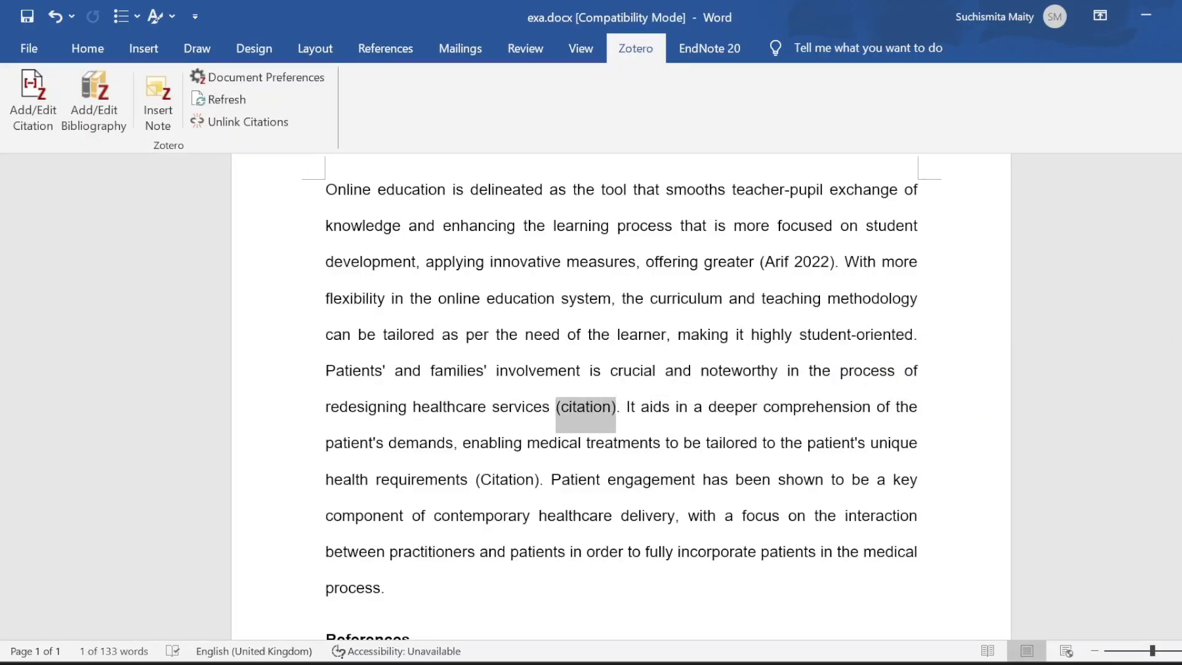
click(32, 99)
key(ctrl+v)
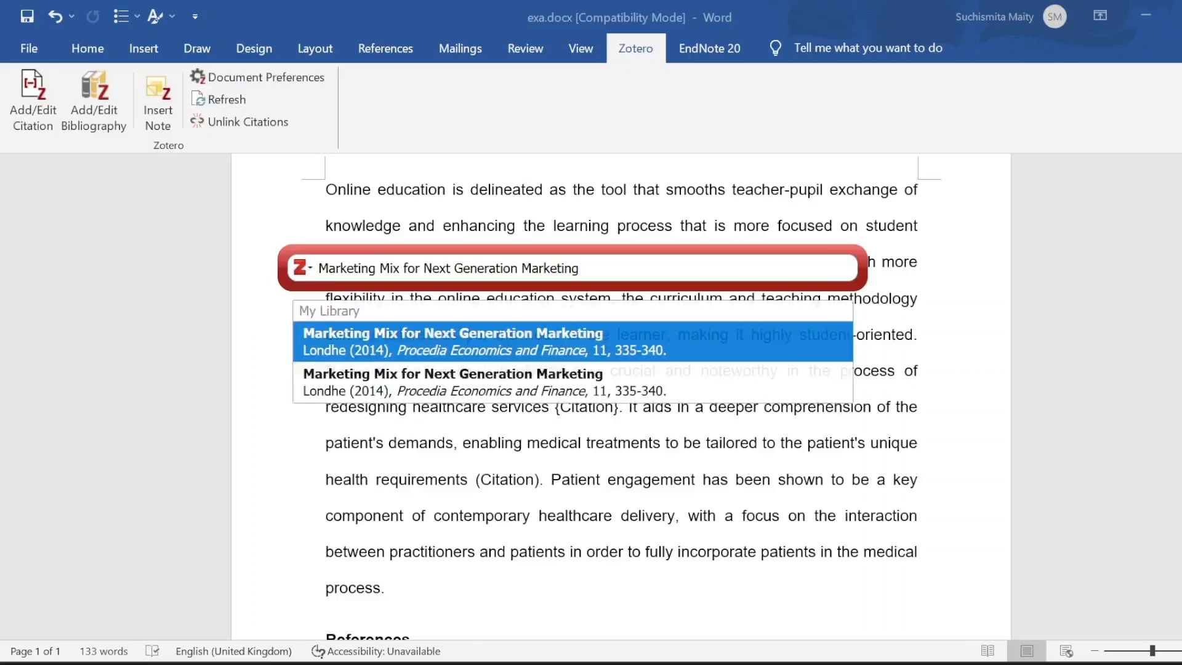
key(Return)
key(Return)
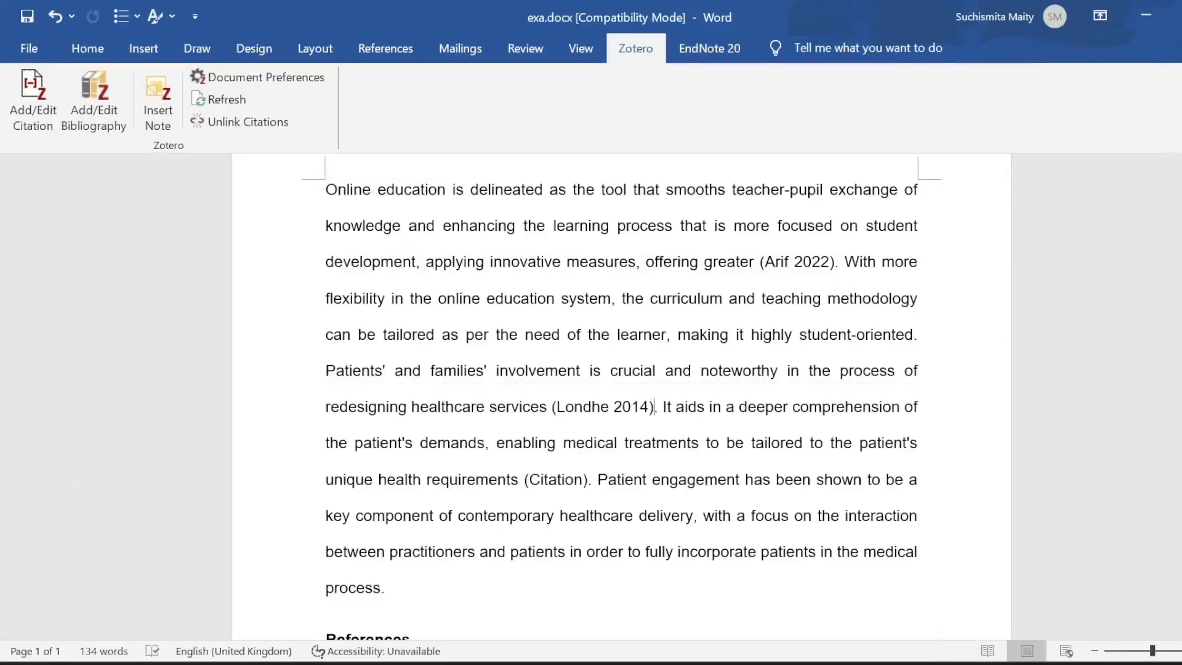
Copy the title "Council Post: Rethinking The 4 P's In The Digital Marketing Mix" from Zotero and cite it in Word in place of the remaining "(Citation)".
key(alt+Tab)
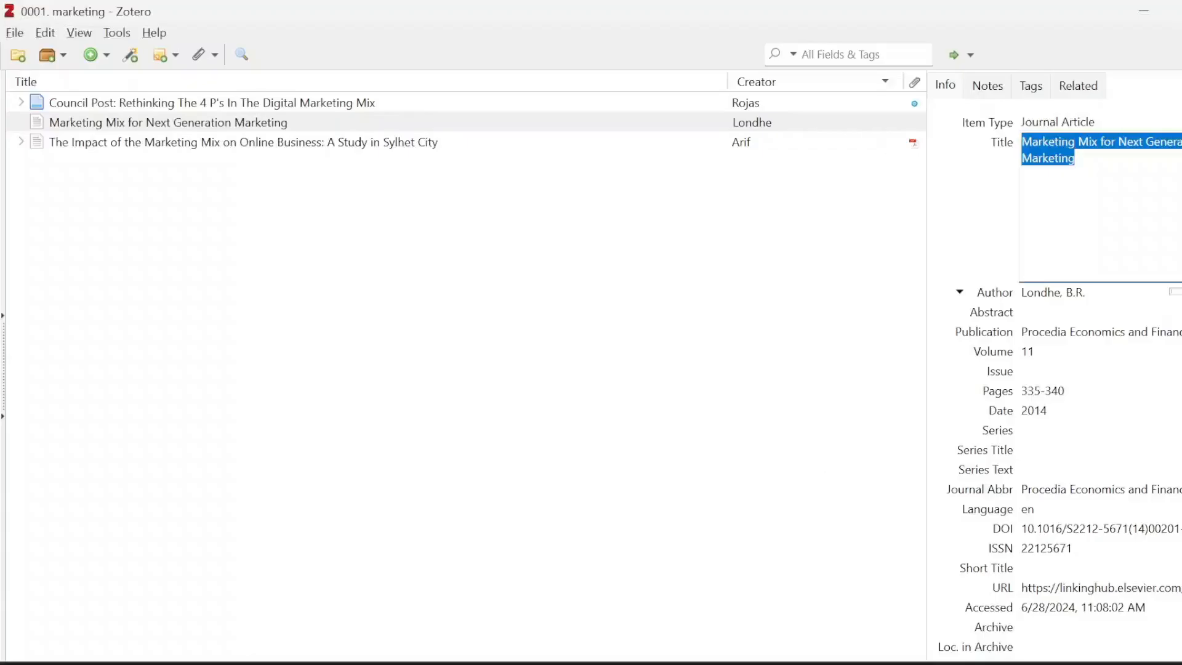
click(211, 102)
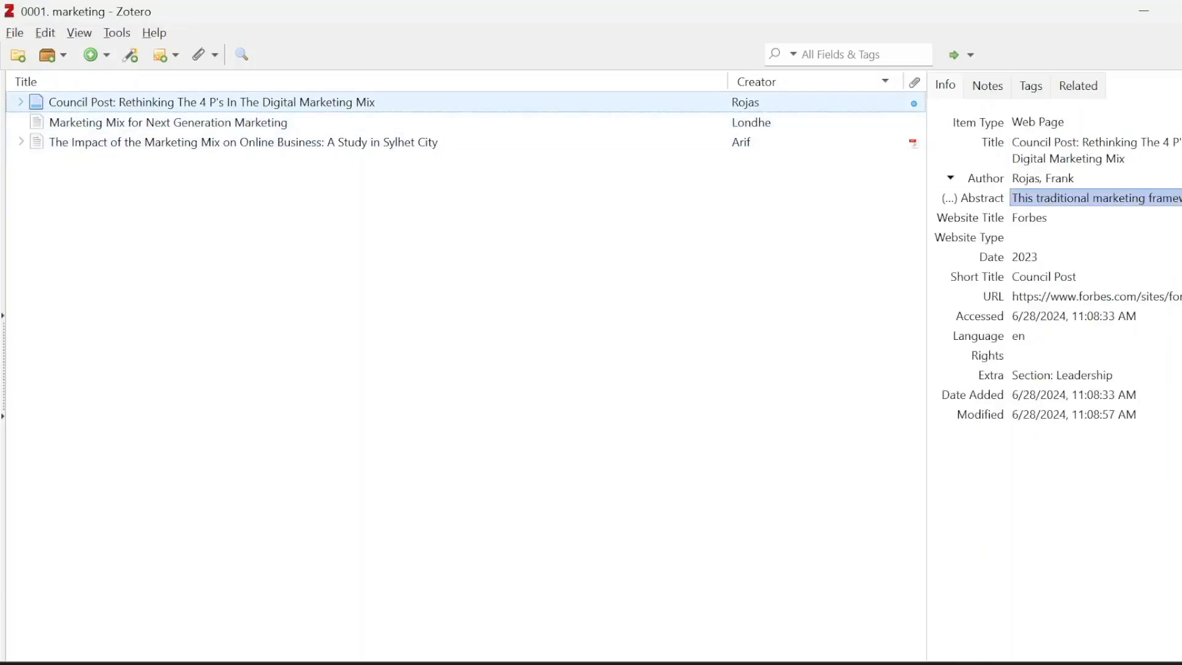
click(1096, 150)
key(ctrl+c)
key(alt+Tab)
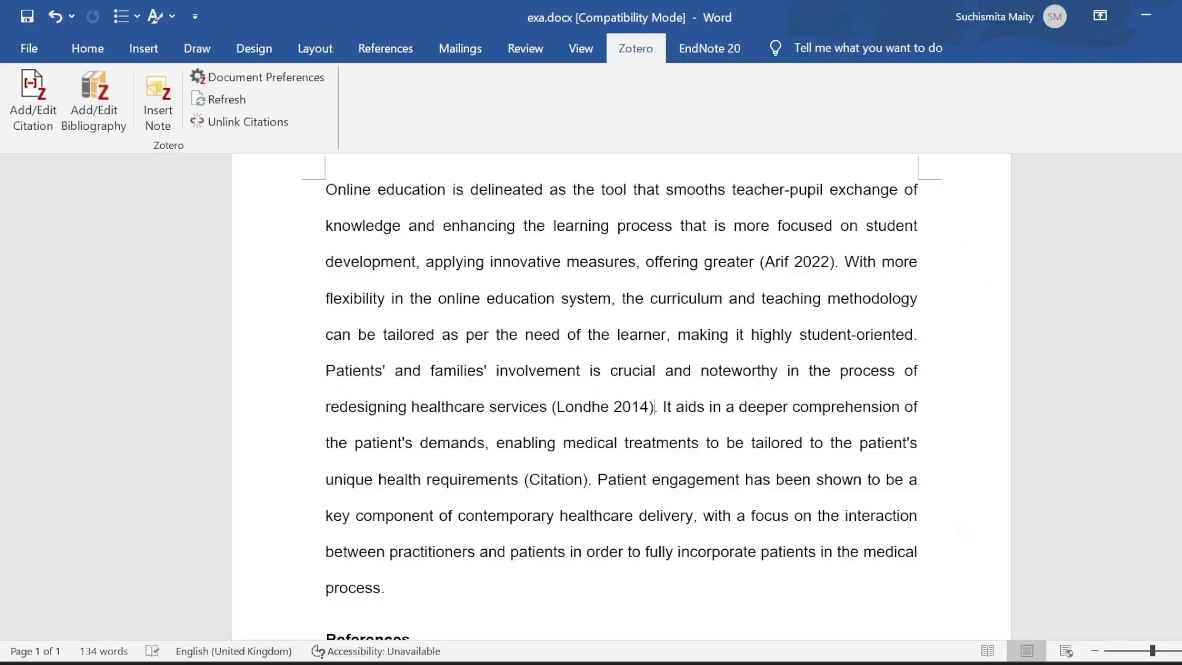
drag(524, 480, 587, 481)
click(33, 99)
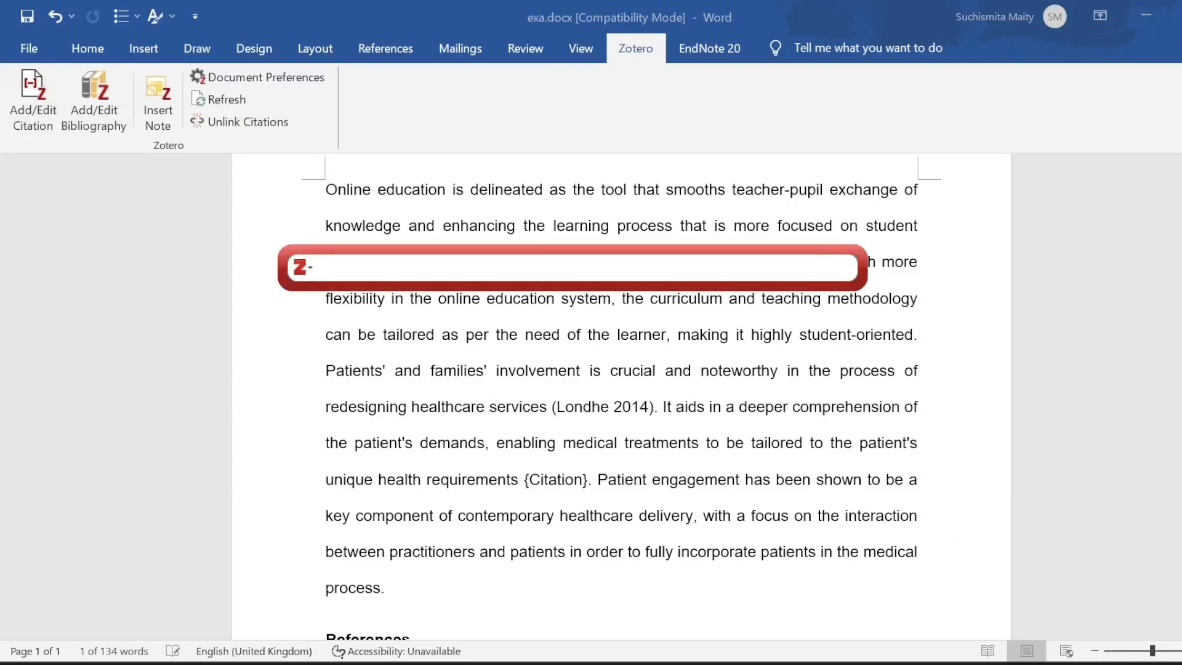
key(ctrl+v)
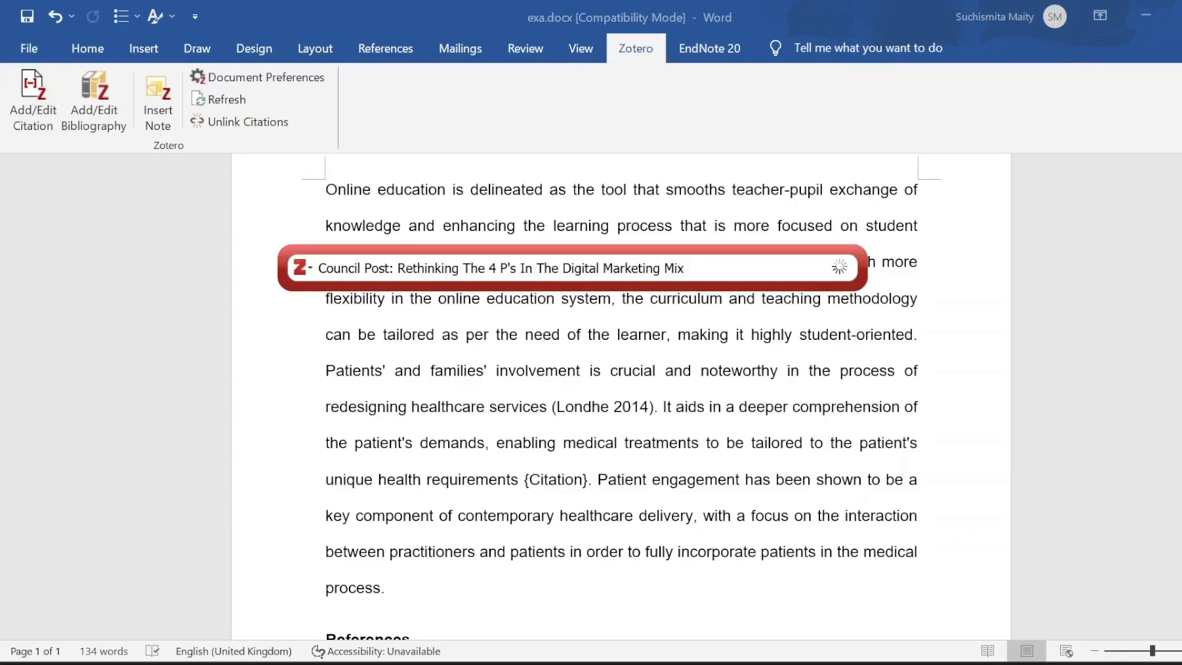
key(Return)
key(Return)
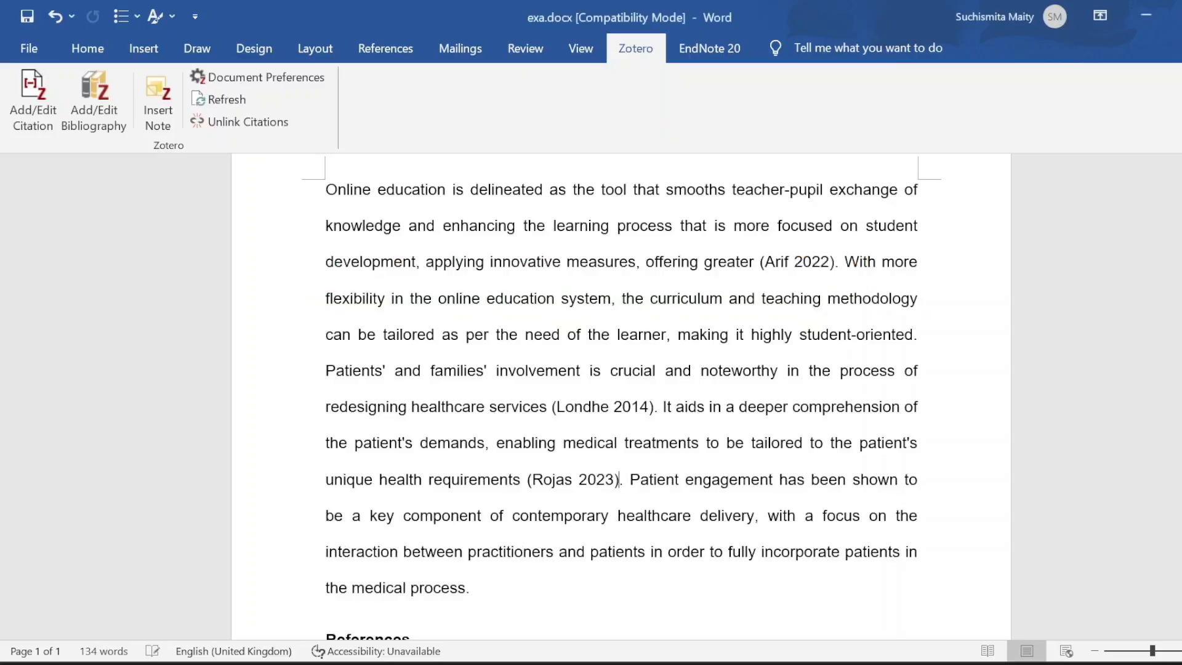
Insert the Zotero bibliography below the References heading and check how its entries present the author, year and access date.
scroll(621, 314, down, 2)
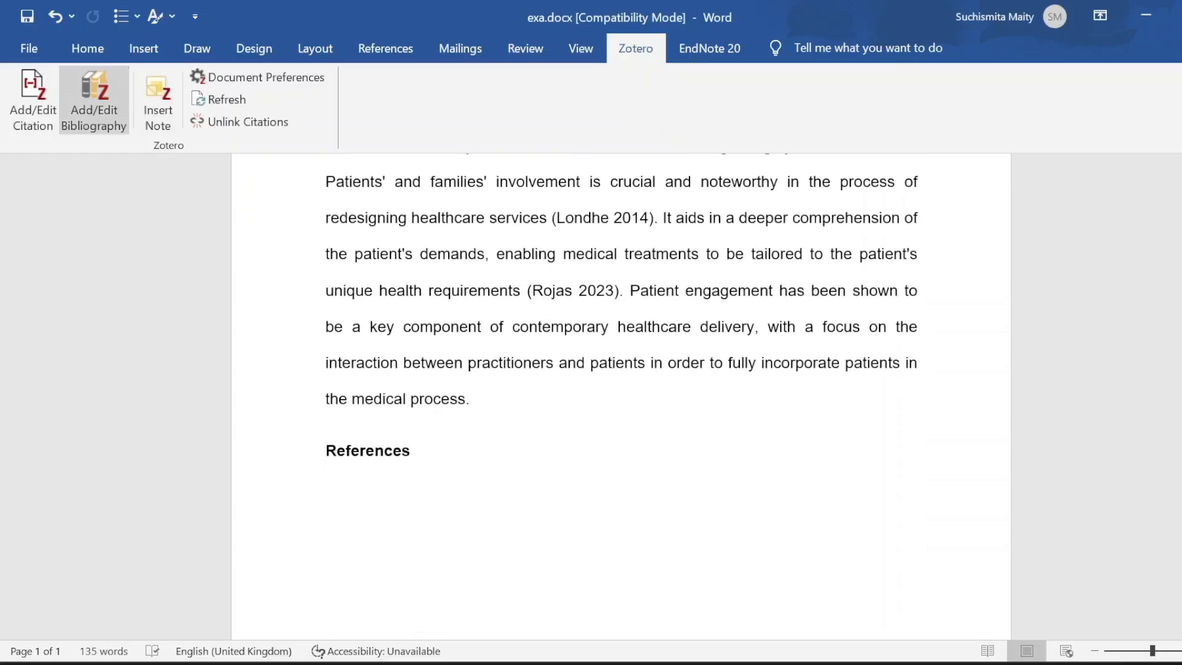
click(94, 101)
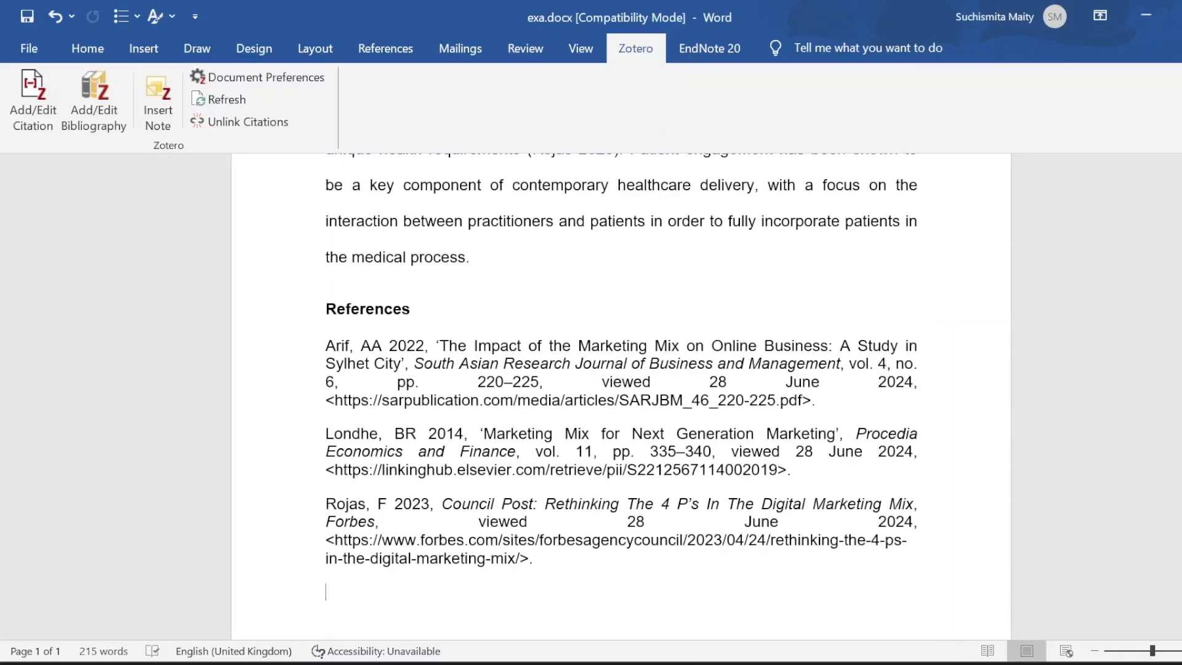
drag(602, 383, 905, 383)
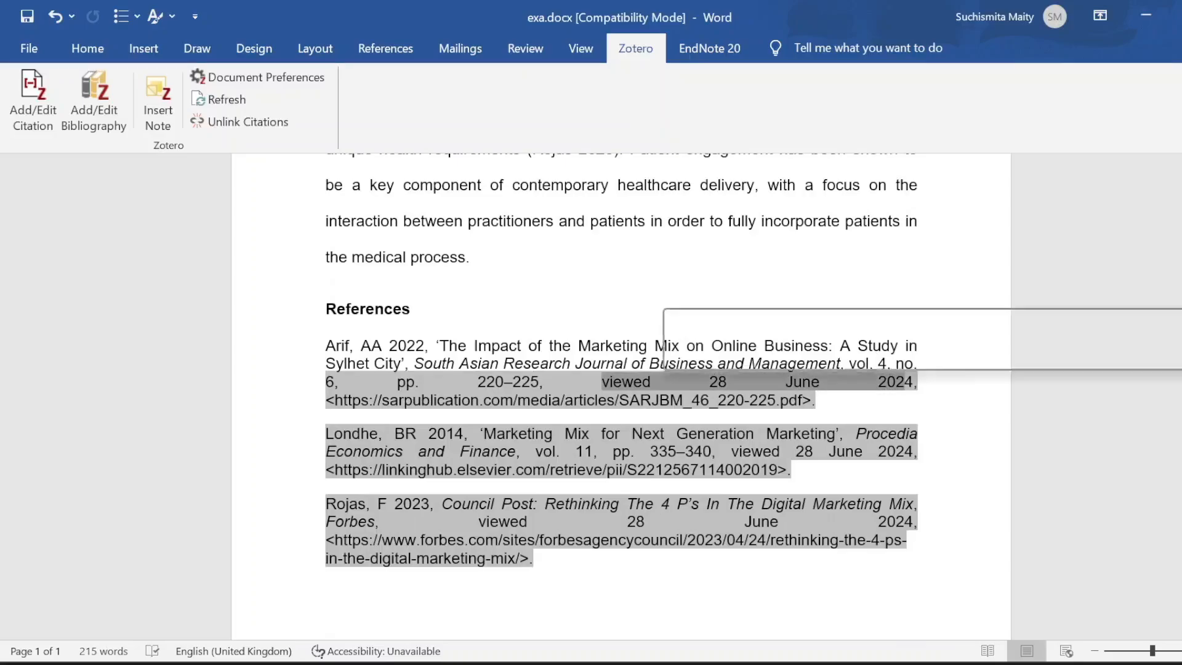
drag(335, 433, 443, 433)
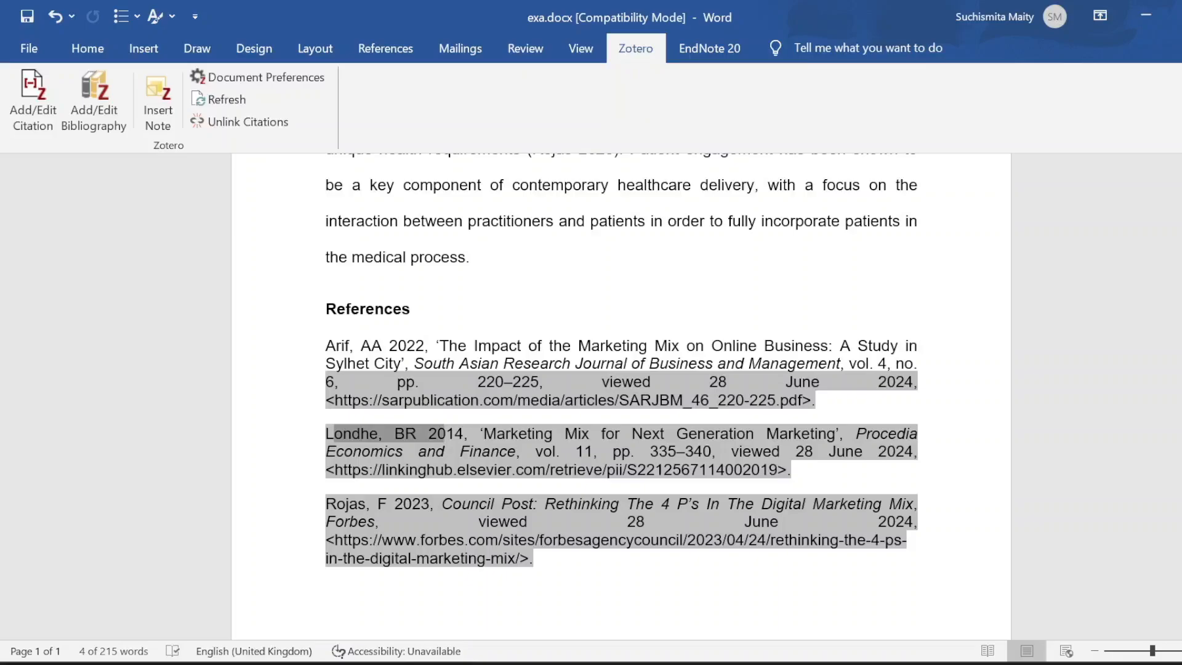
drag(444, 434, 465, 433)
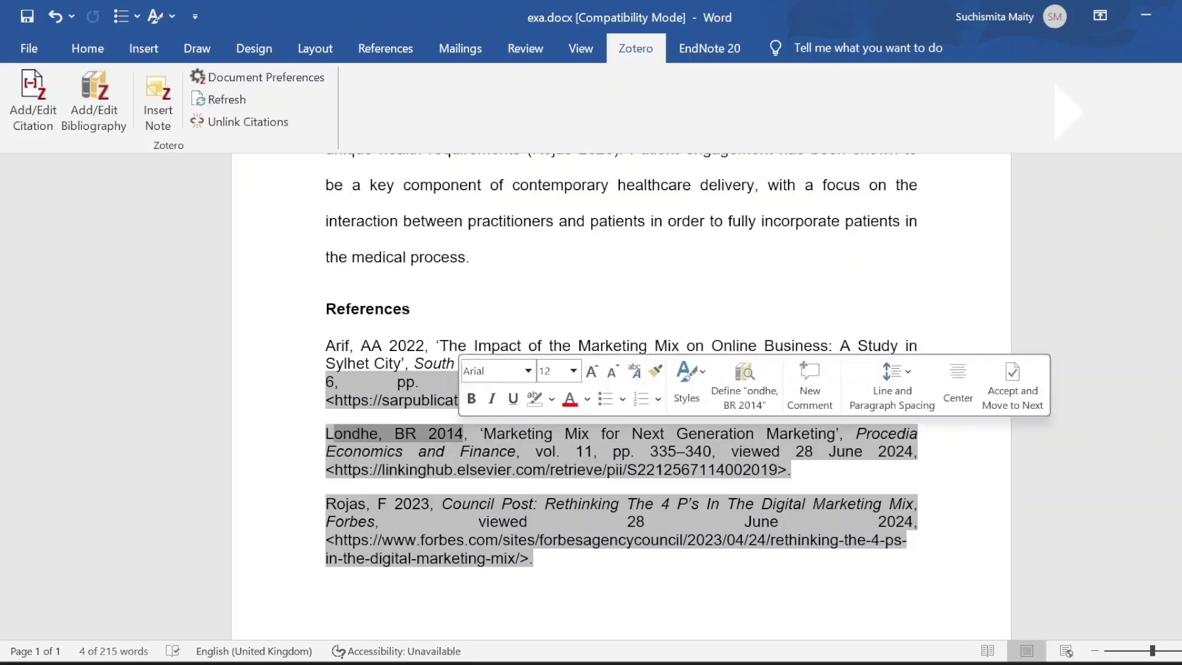
drag(543, 451, 739, 452)
drag(527, 521, 645, 521)
drag(486, 521, 769, 521)
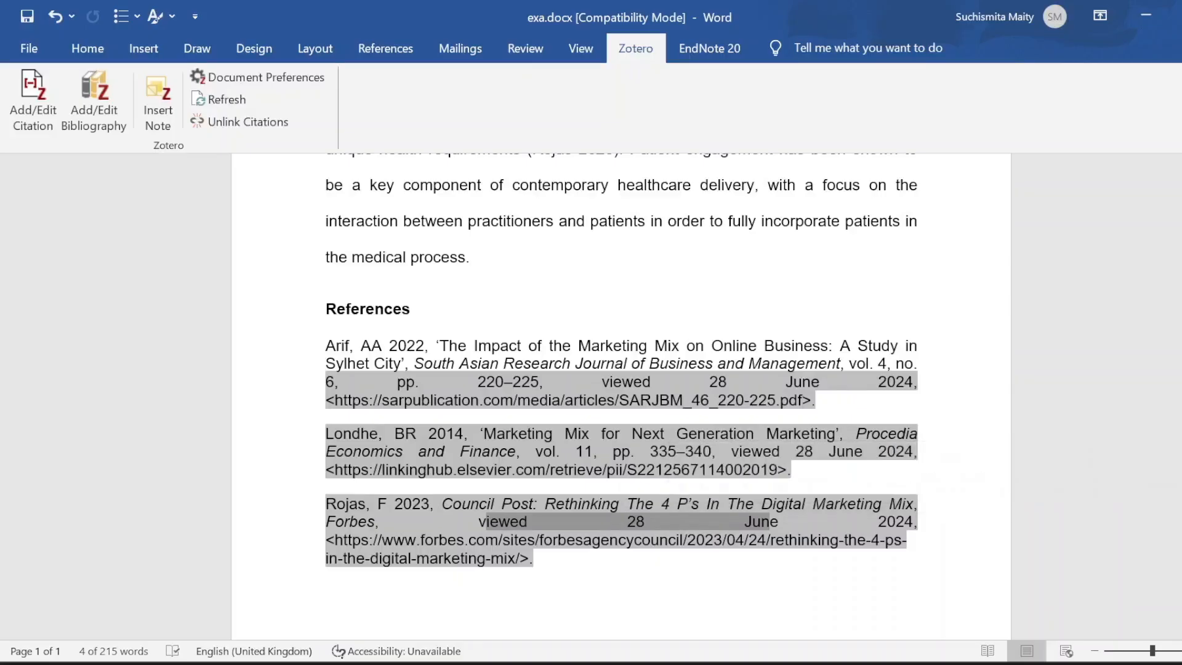
key(alt+Tab)
key(alt+Tab)
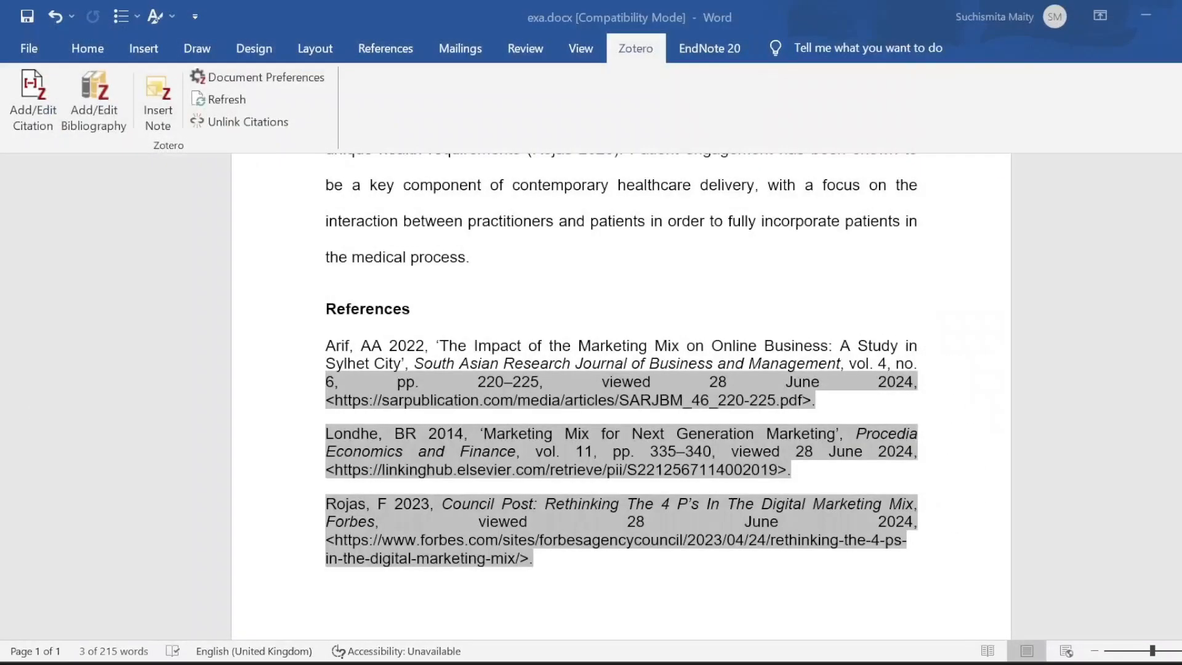
Change the word "viewed" to "retrieved" in the first reference, the South Asian Research Journal article.
click(88, 48)
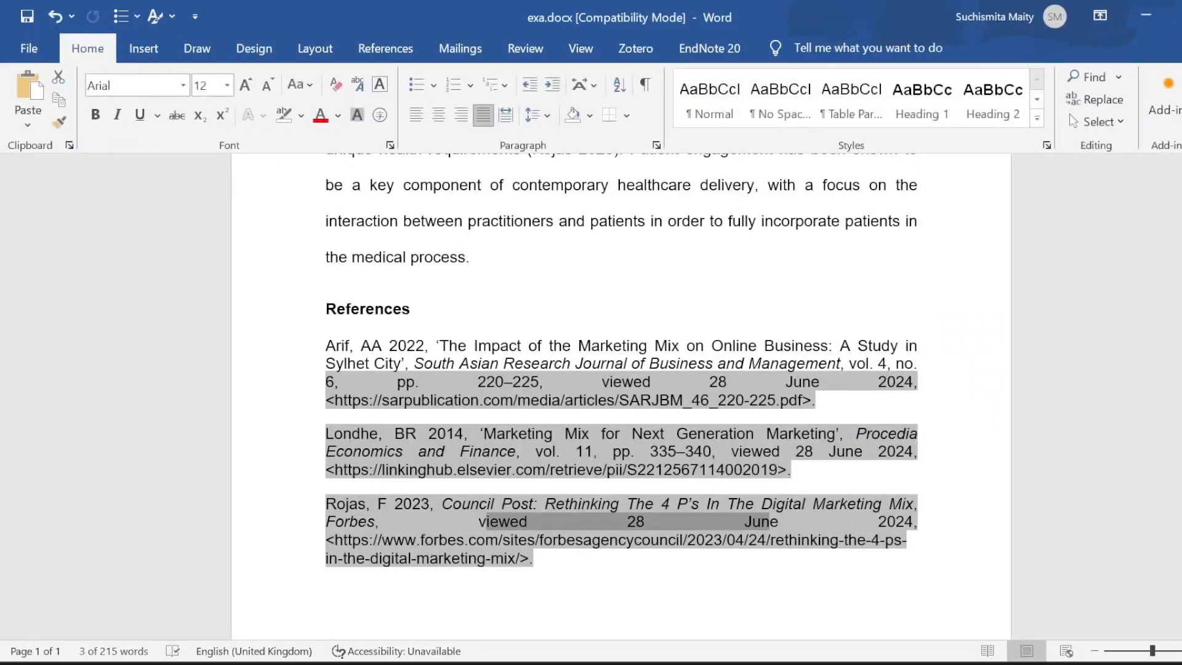
click(576, 363)
double_click(626, 381)
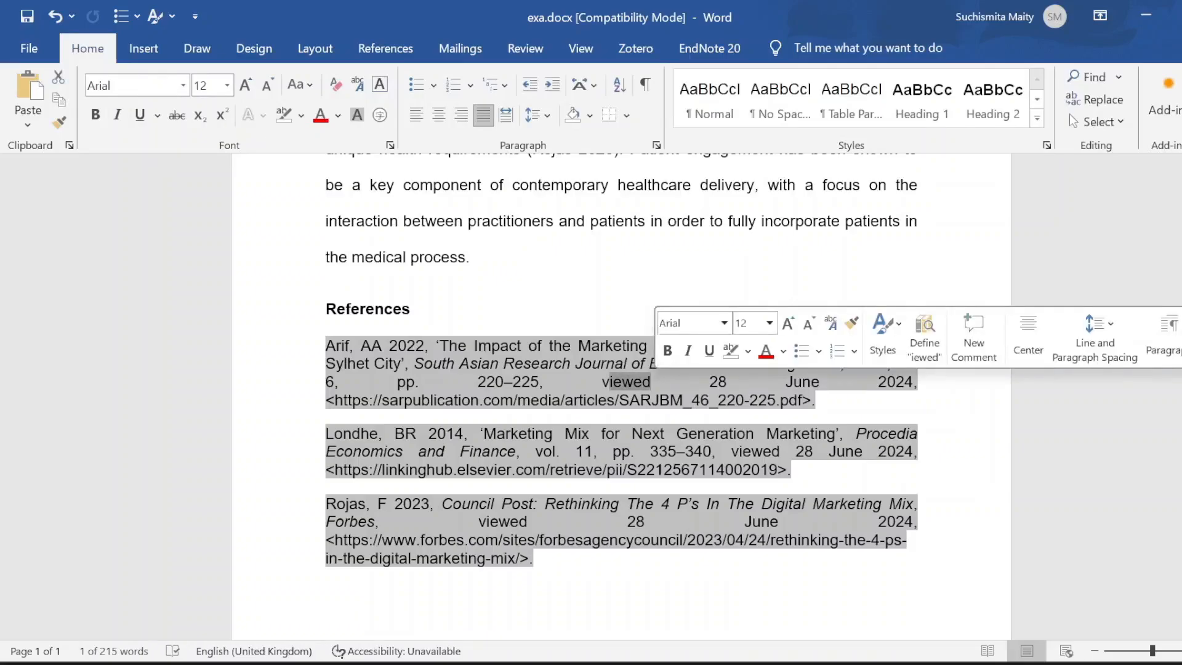
key(Delete)
text(retrieved)
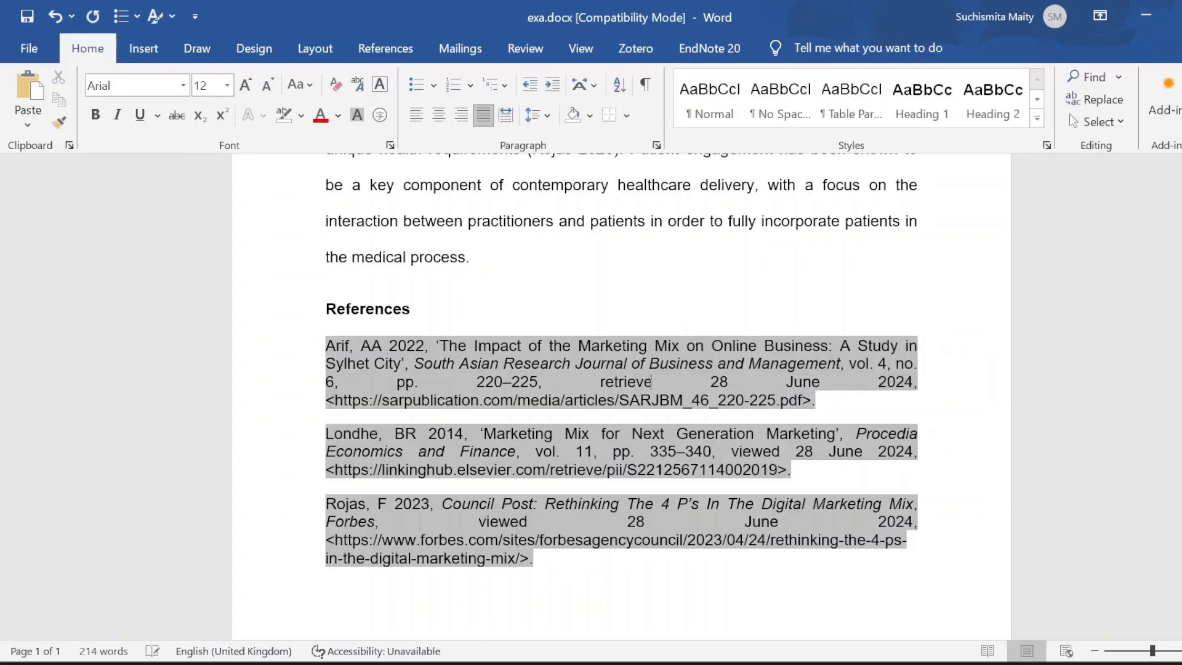
key(BackSpace)
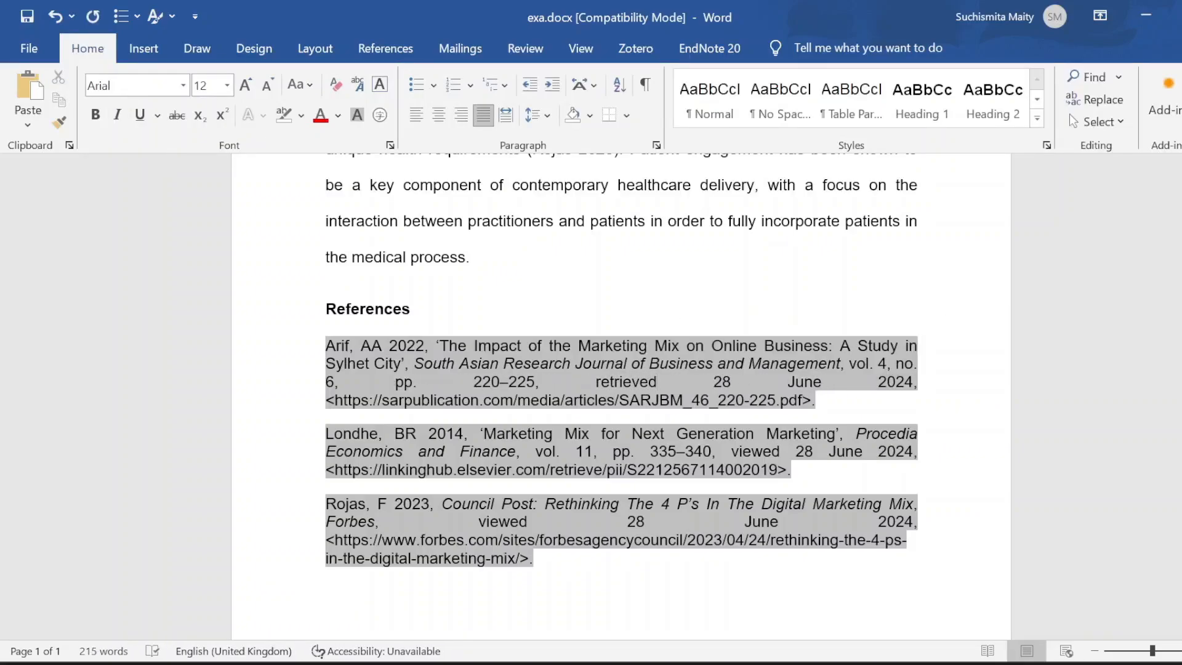
Copy the word "retrieved" and paste it over "viewed" in the second and third references.
key(ctrl+shift+Left)
key(ctrl+c)
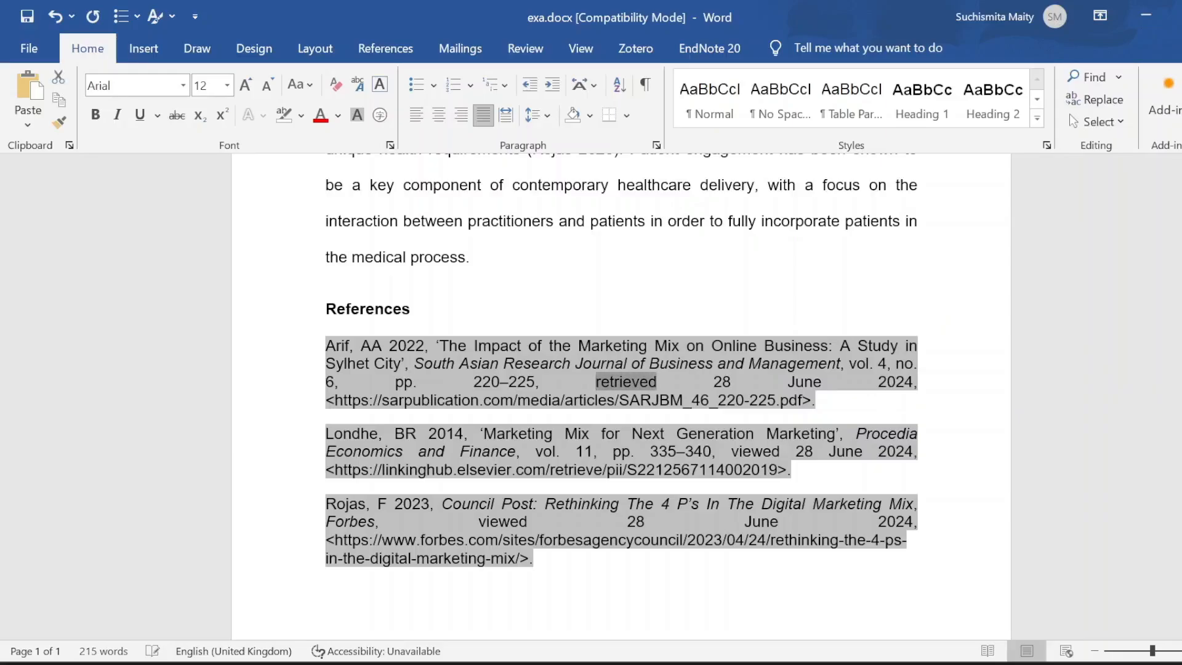
drag(732, 451, 780, 451)
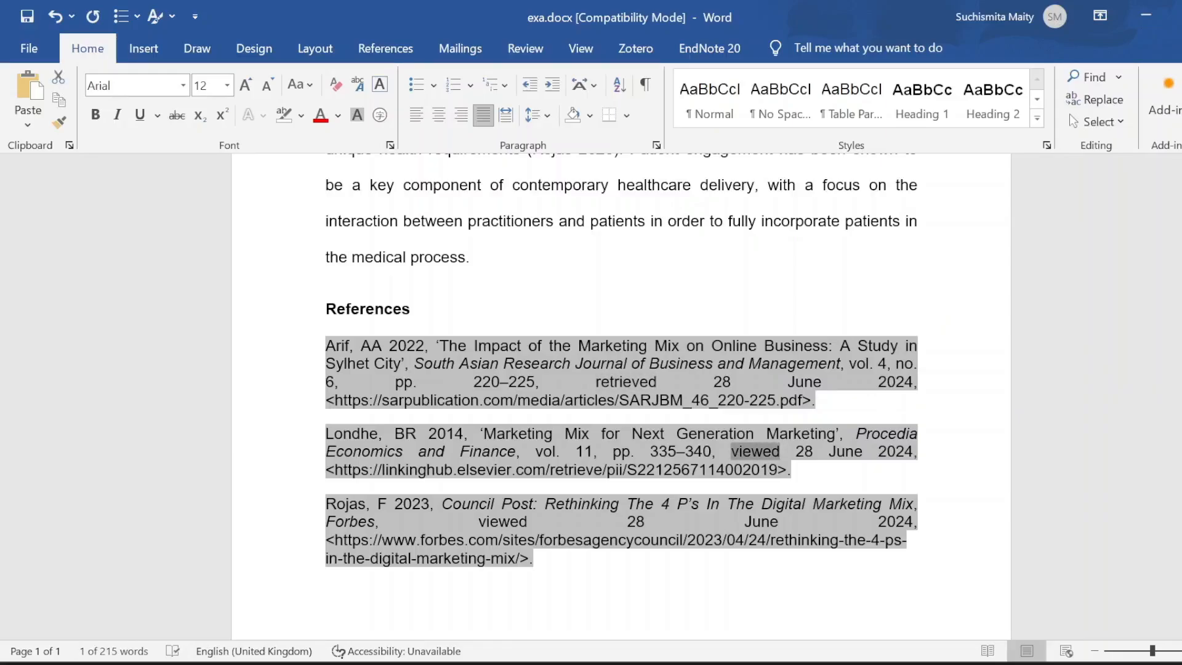
key(ctrl+v)
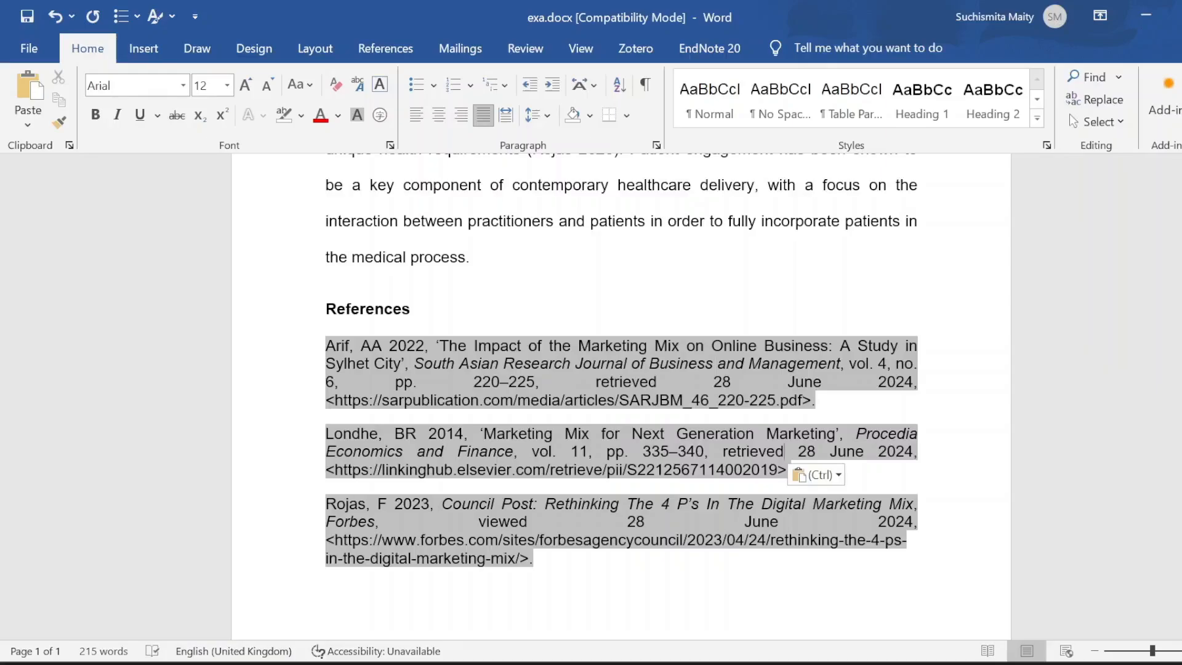
drag(478, 521, 527, 522)
key(ctrl+v)
click(350, 584)
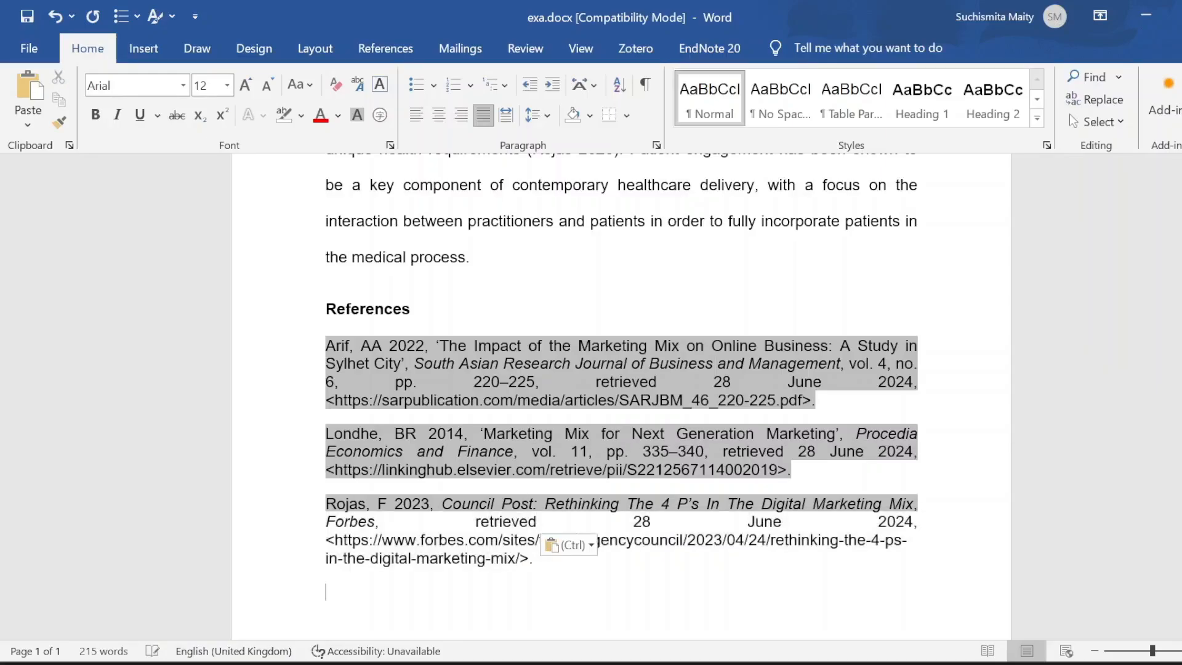
scroll(620, 400, up, 4)
scroll(621, 400, down, 4)
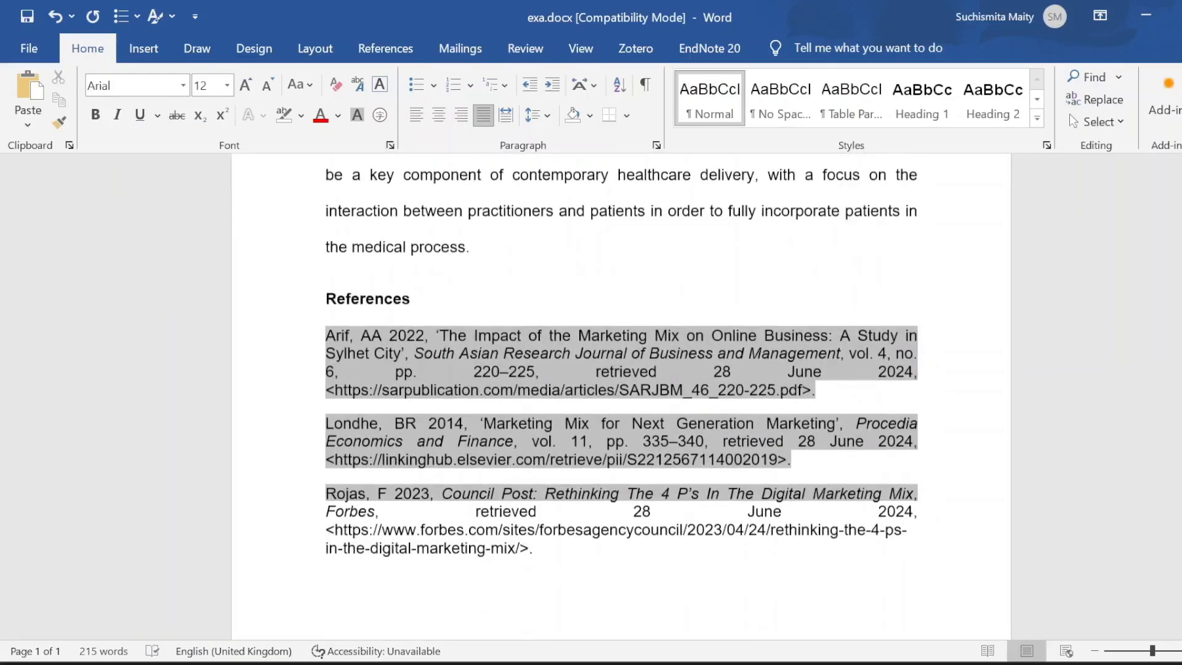
scroll(621, 400, down, 2)
click(393, 205)
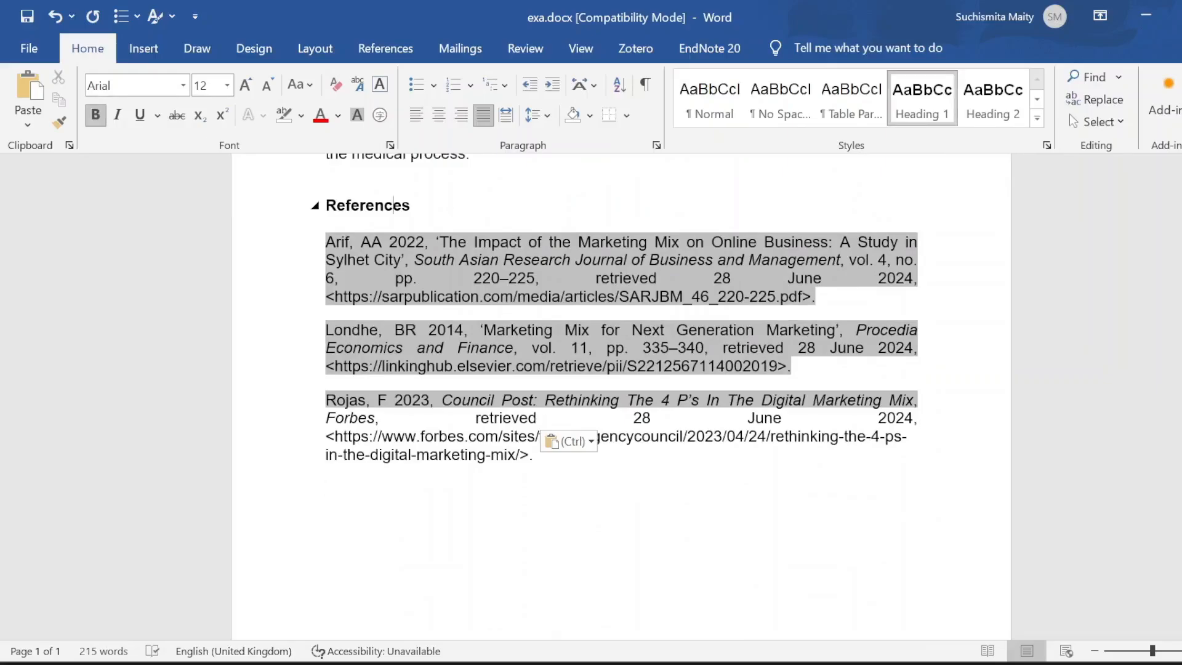